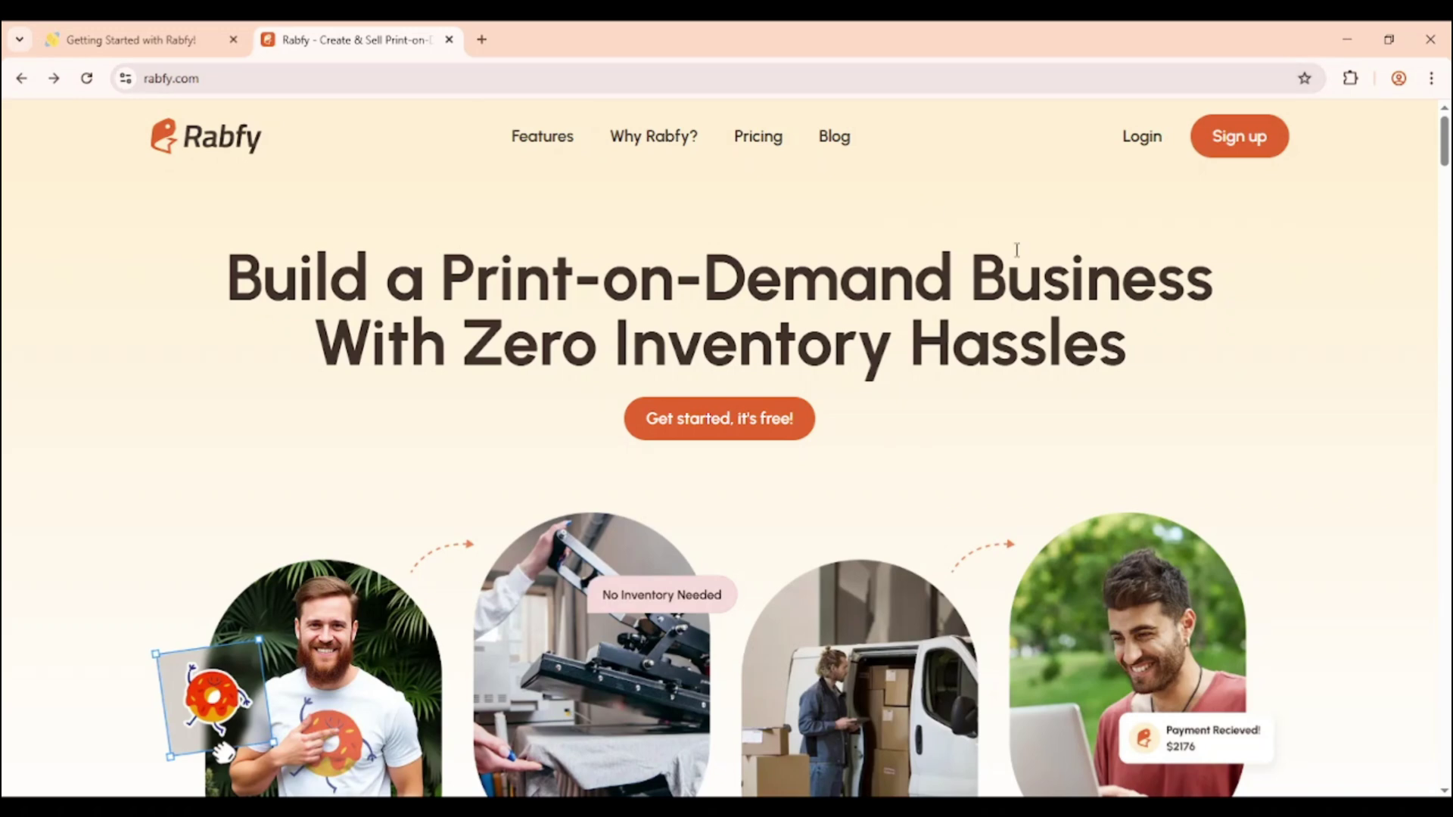
Sign up for an account, agreeing to the Terms of Service and Privacy Policy and continuing with Google
click(1232, 157)
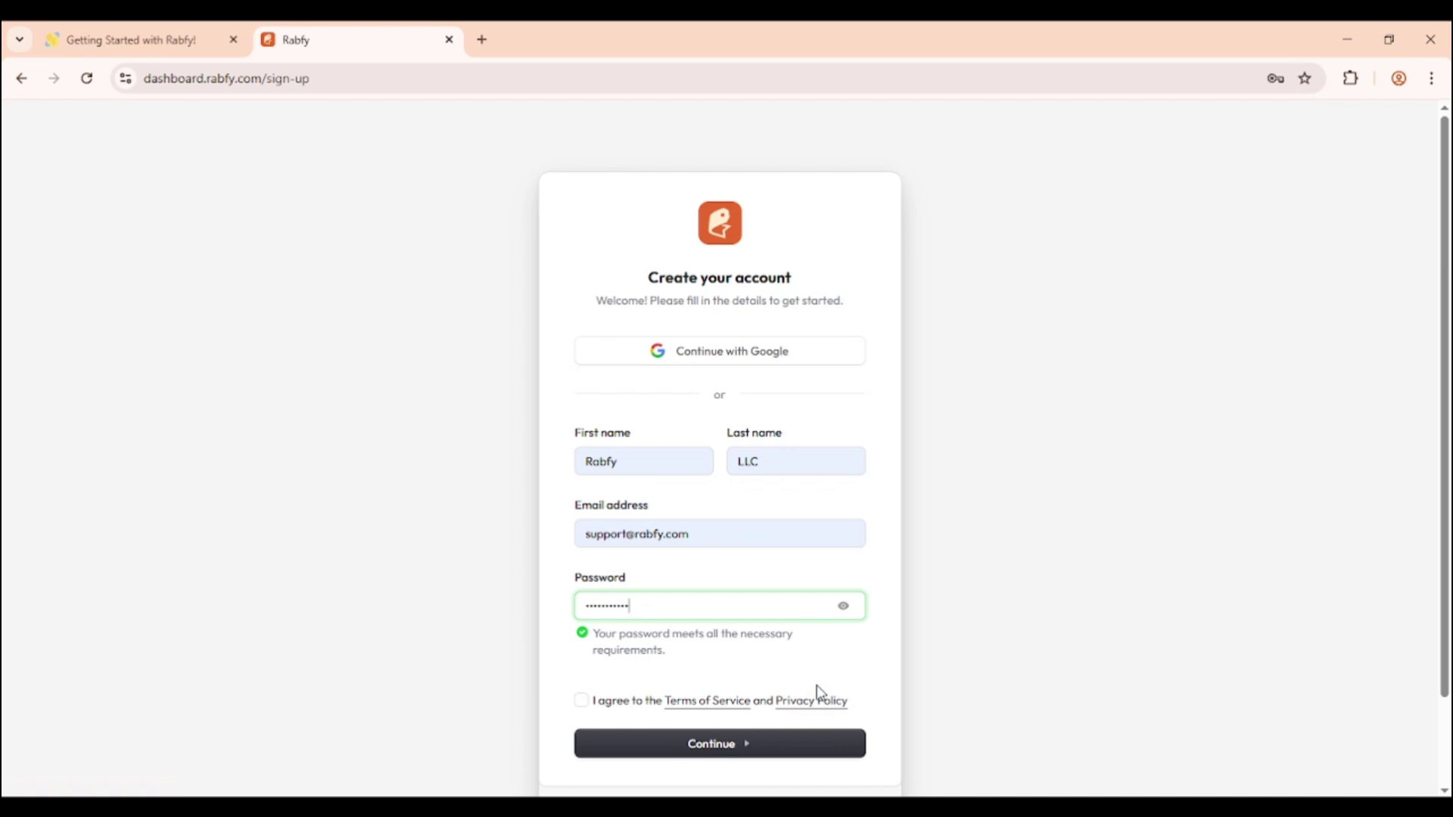
click(581, 702)
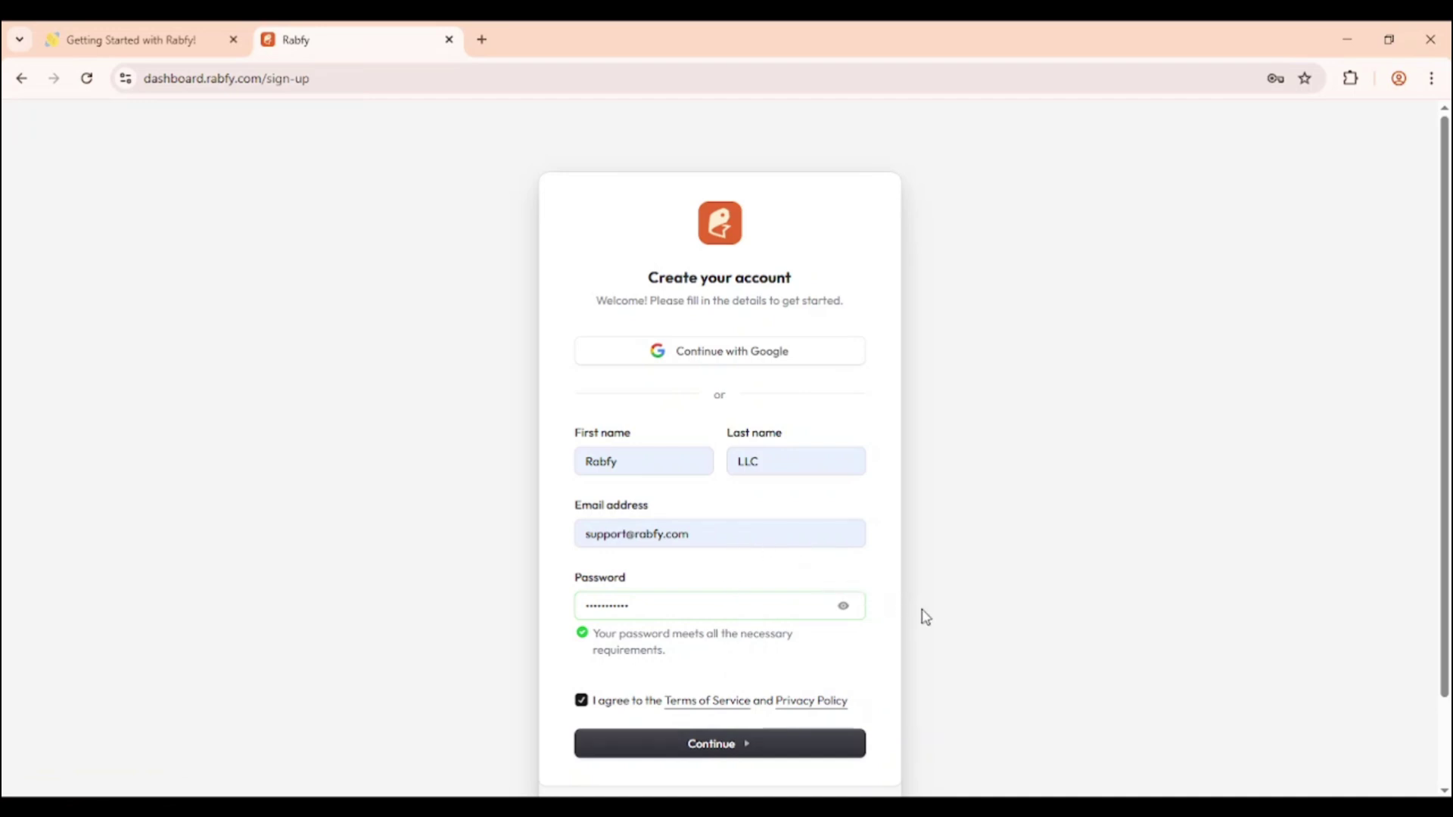
scroll(925, 617, down, 1)
scroll(925, 617, up, 1)
scroll(912, 737, down, 1)
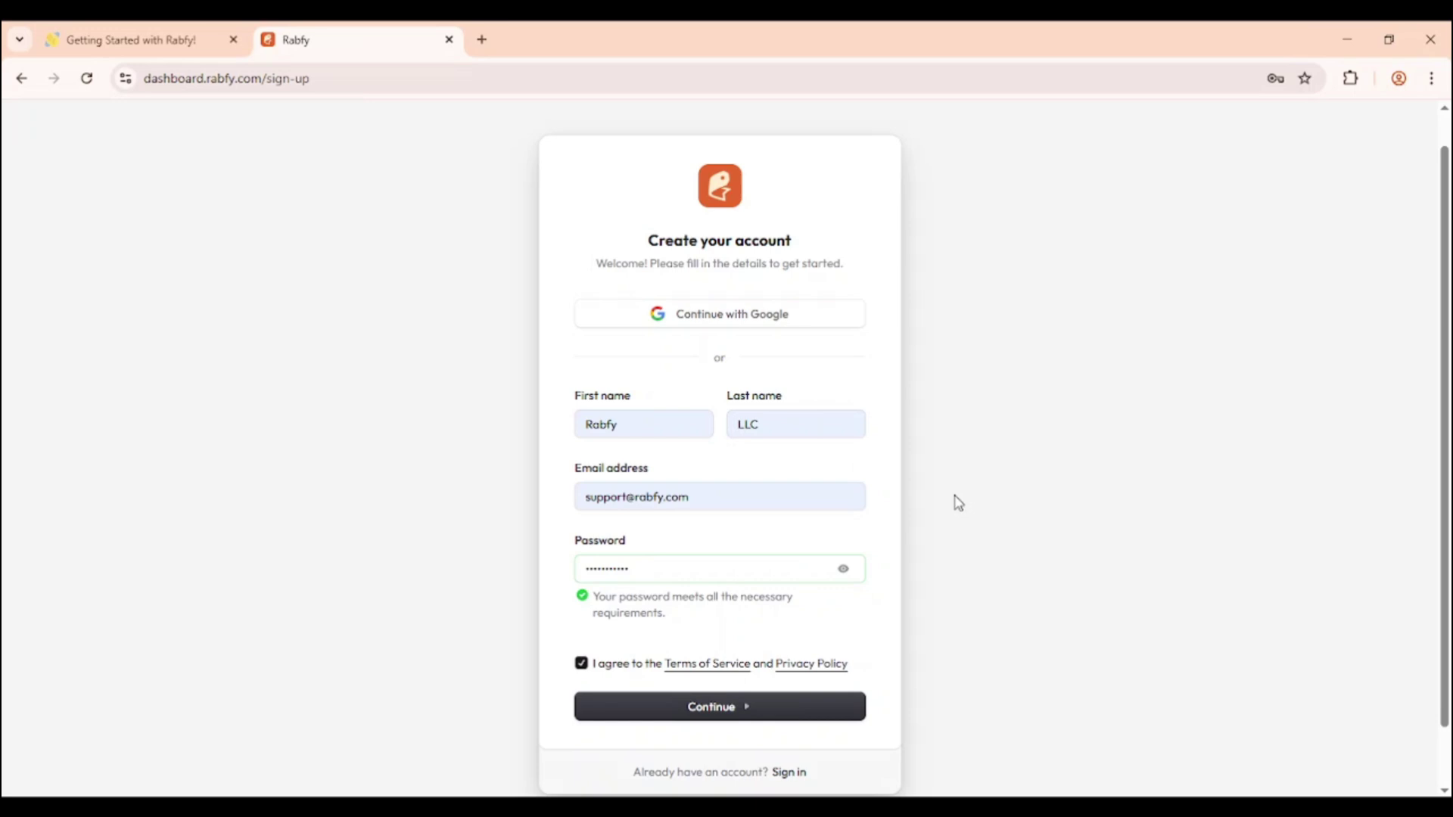
scroll(958, 502, down, 1)
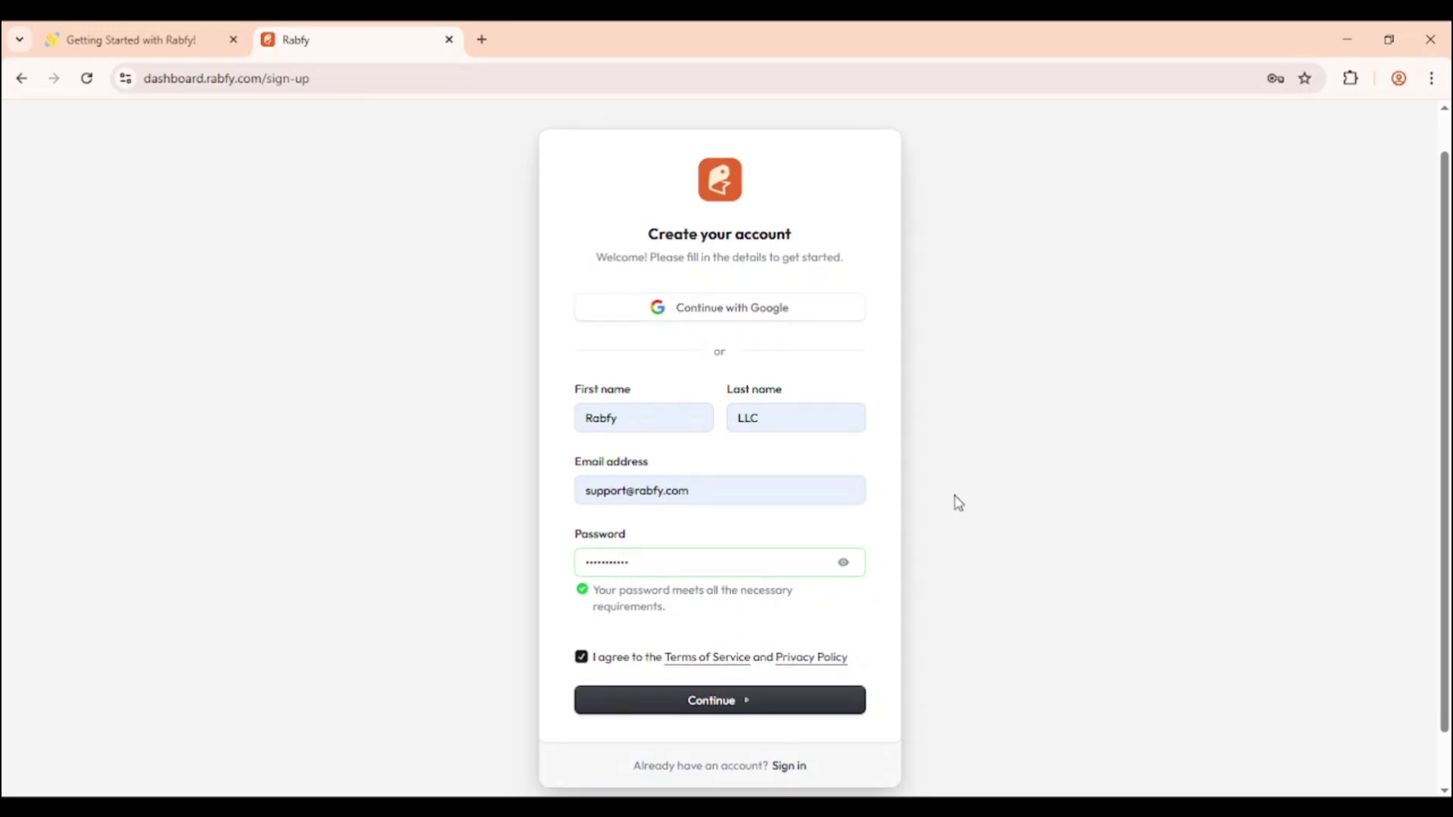
scroll(918, 490, up, 1)
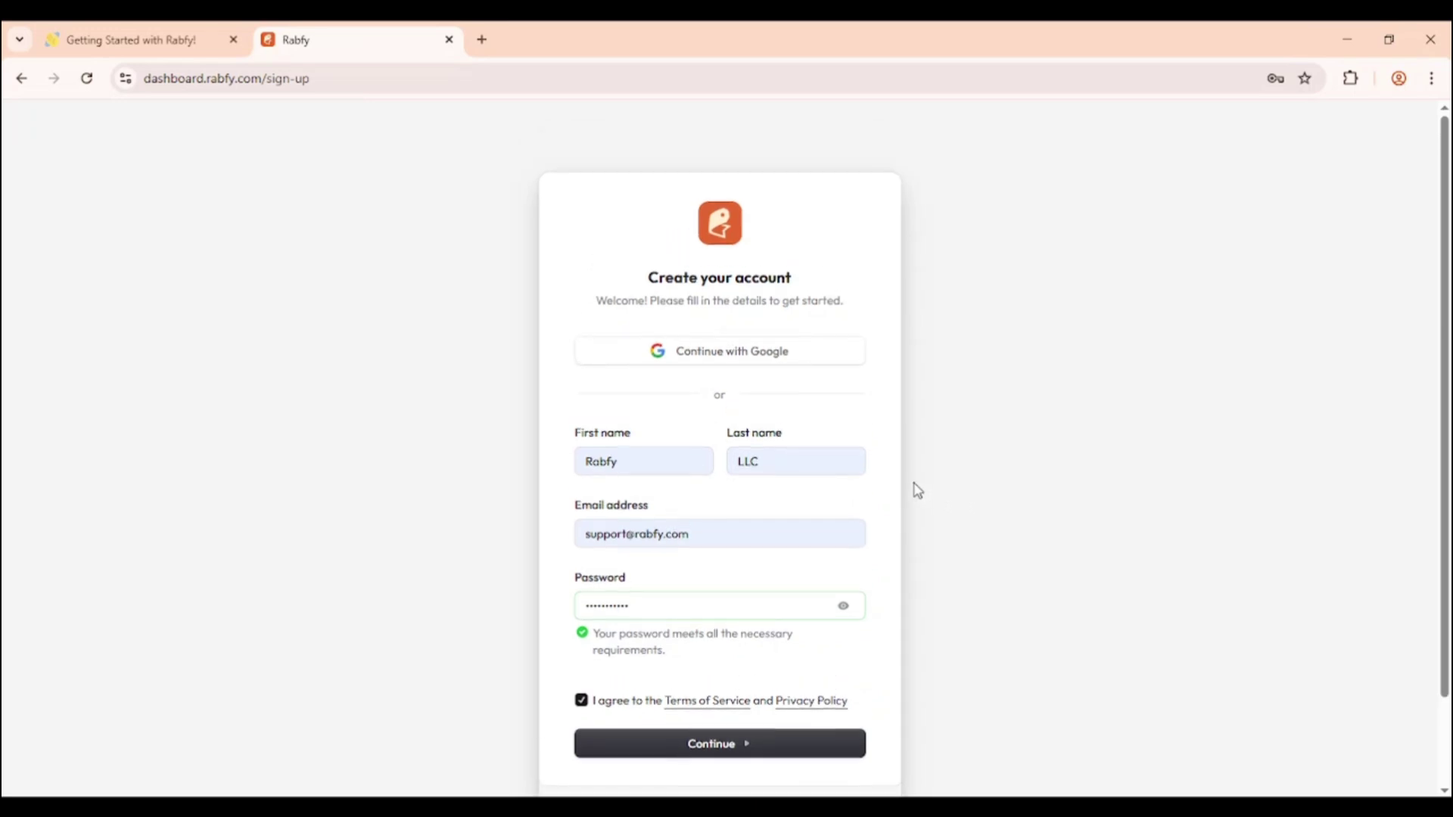
click(732, 357)
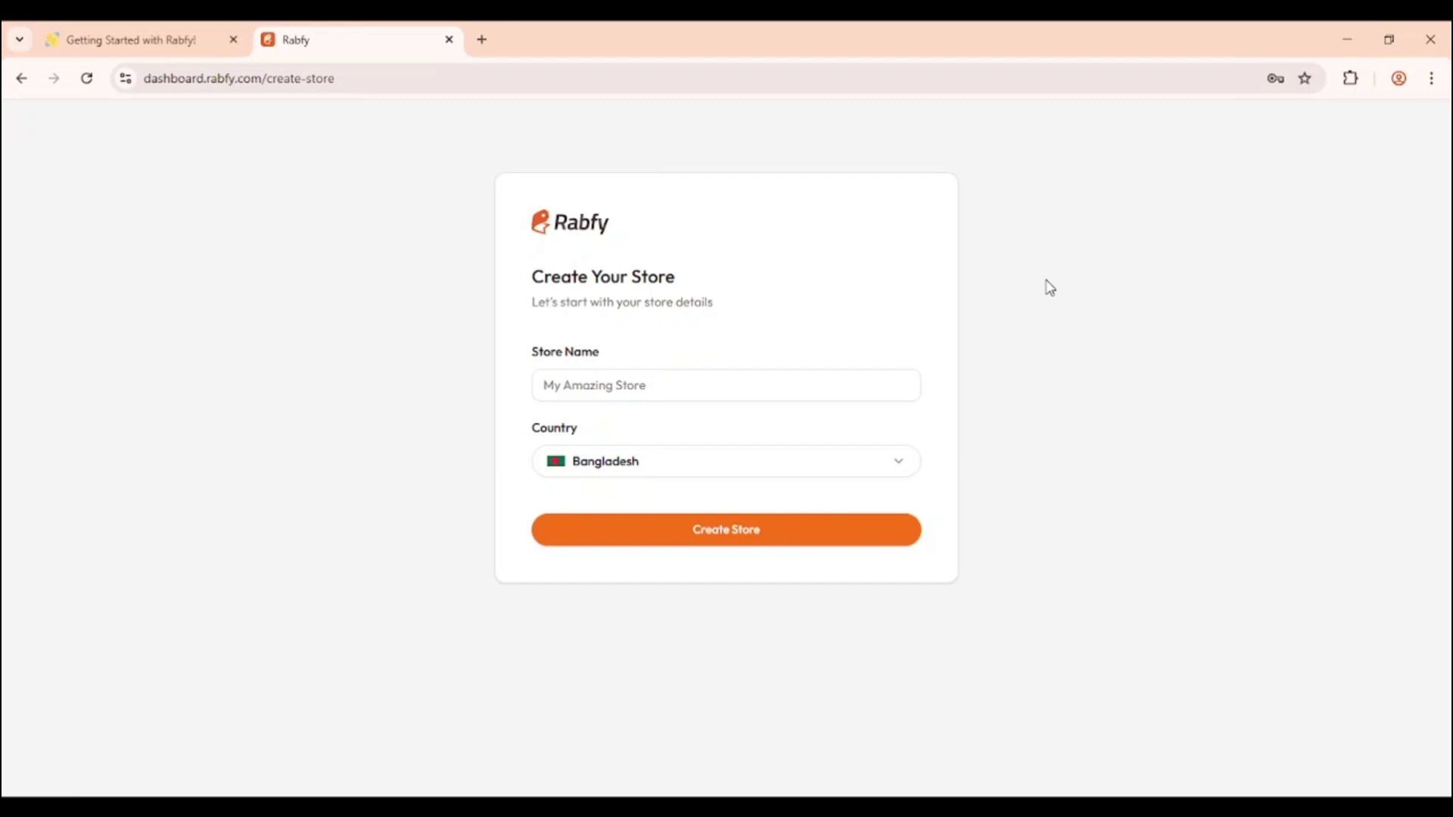
Create a store named StunPrint with Bangladesh as its country
click(759, 388)
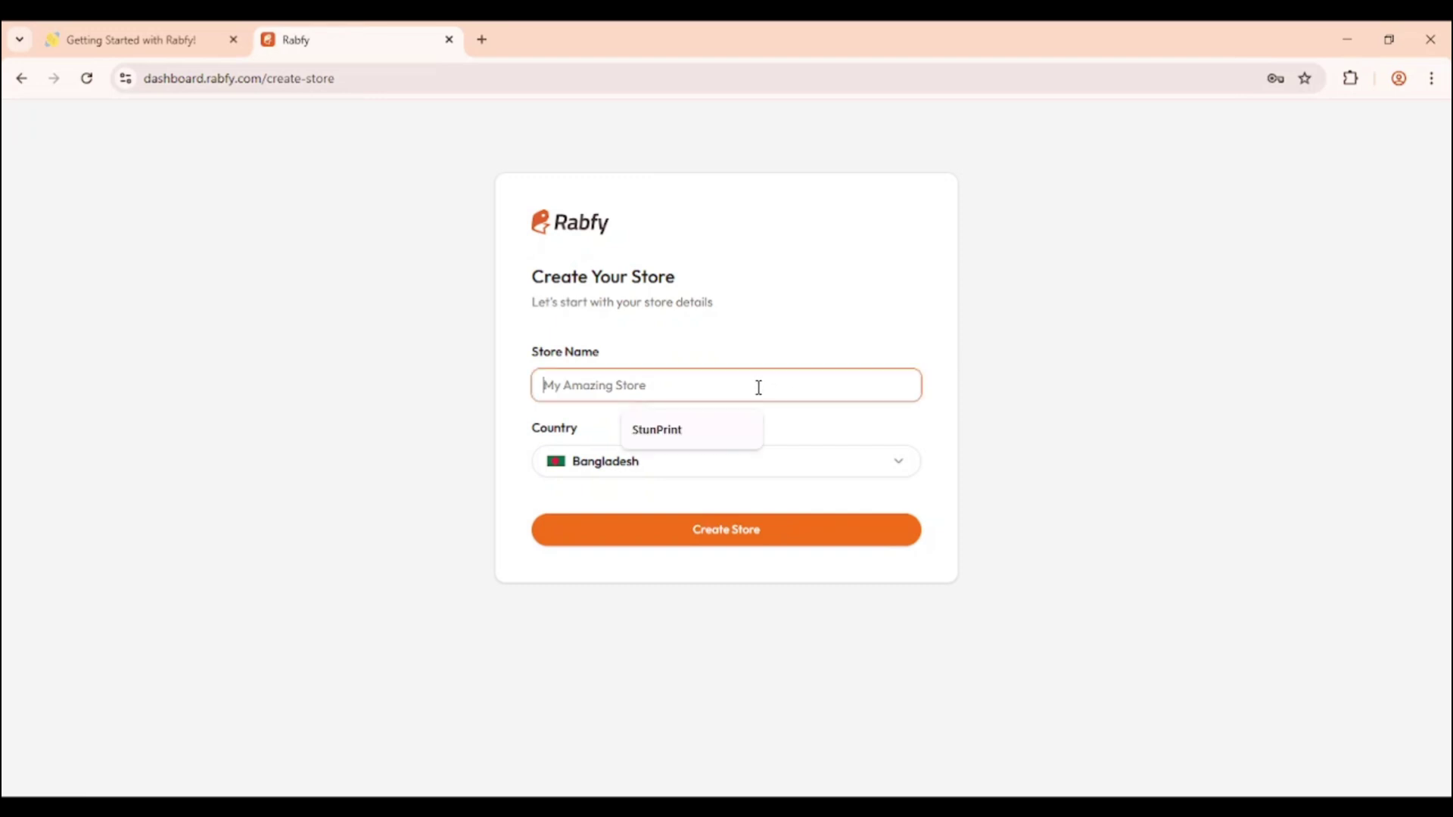
click(697, 420)
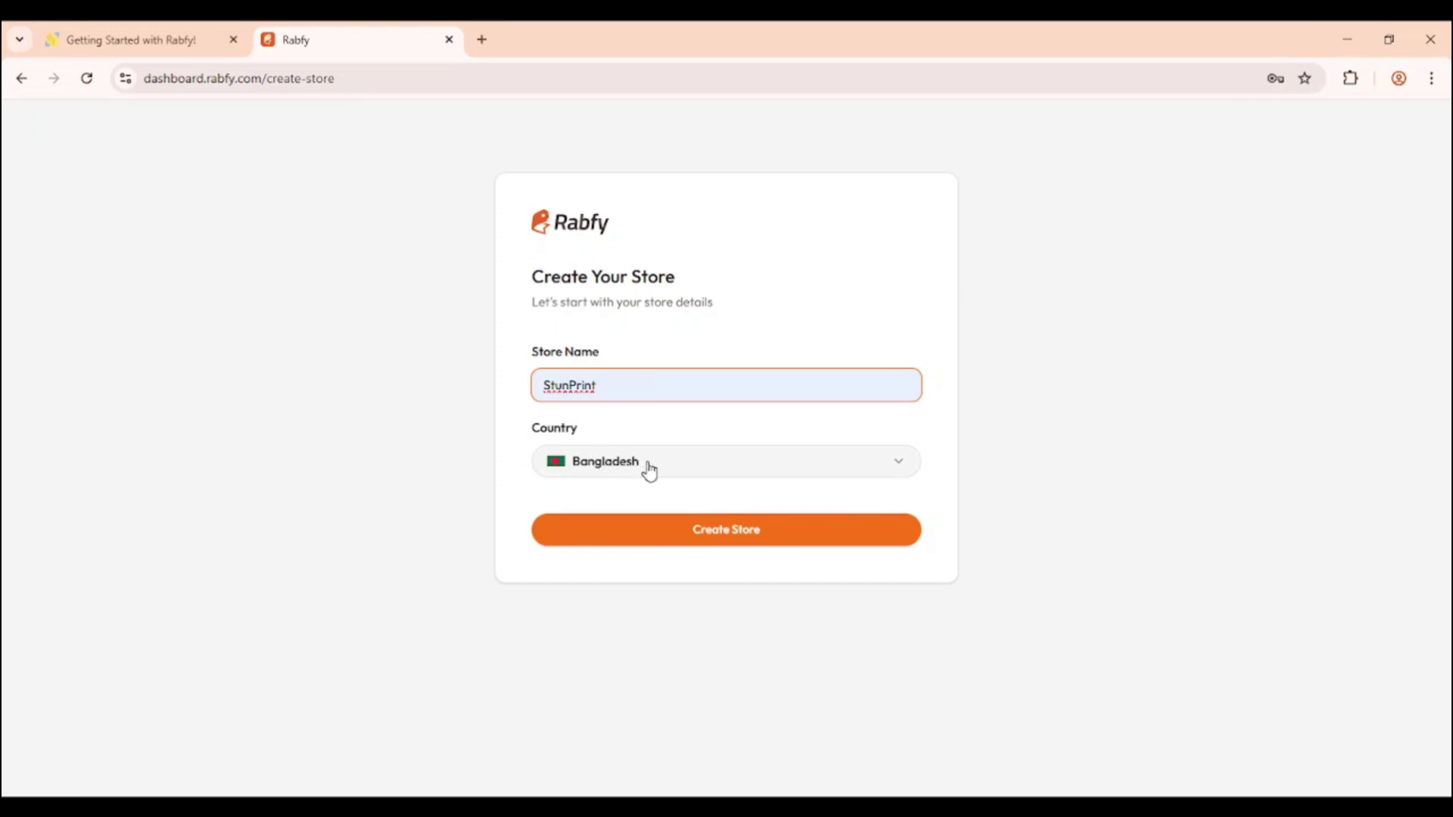
click(939, 475)
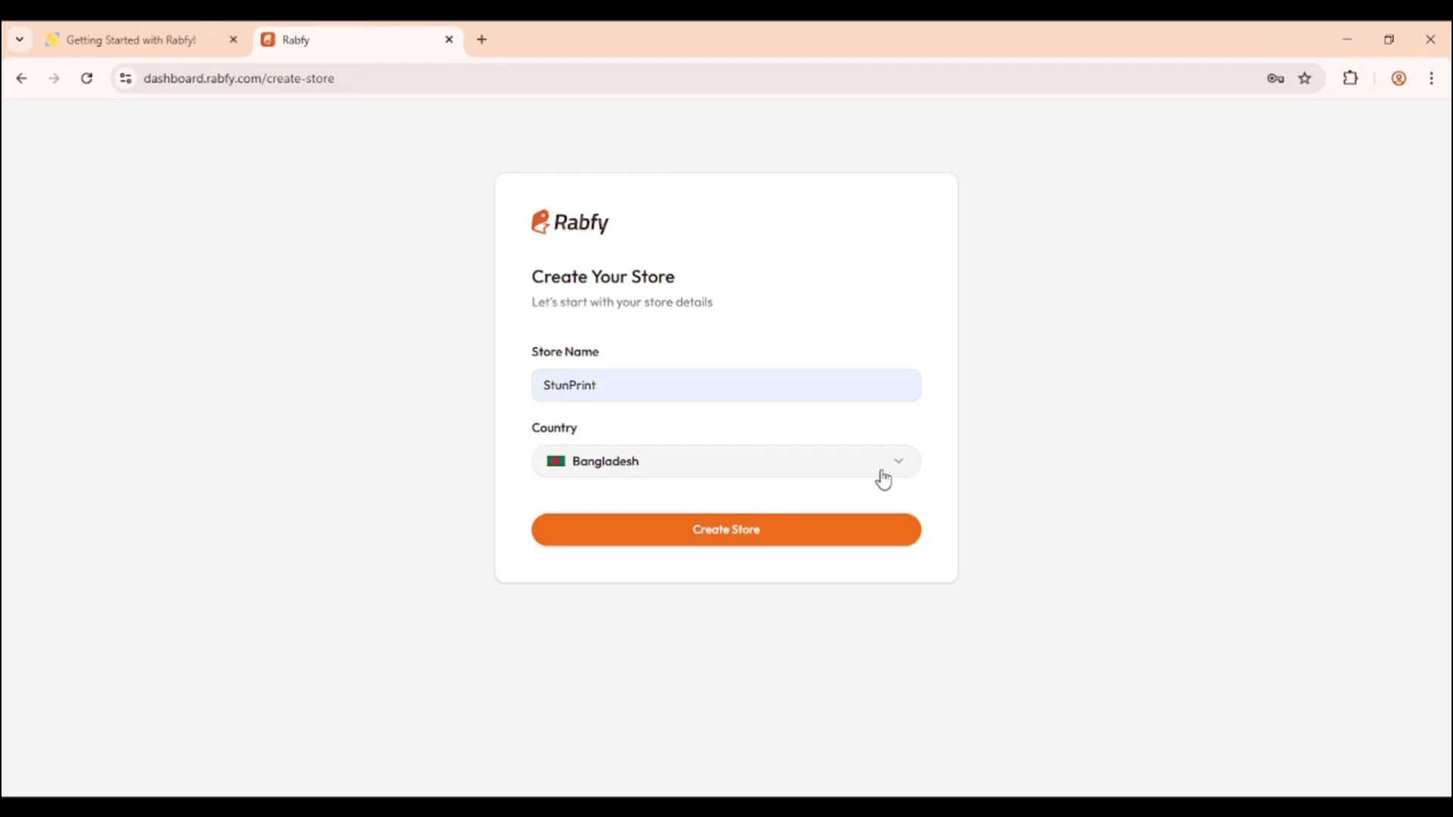
click(739, 532)
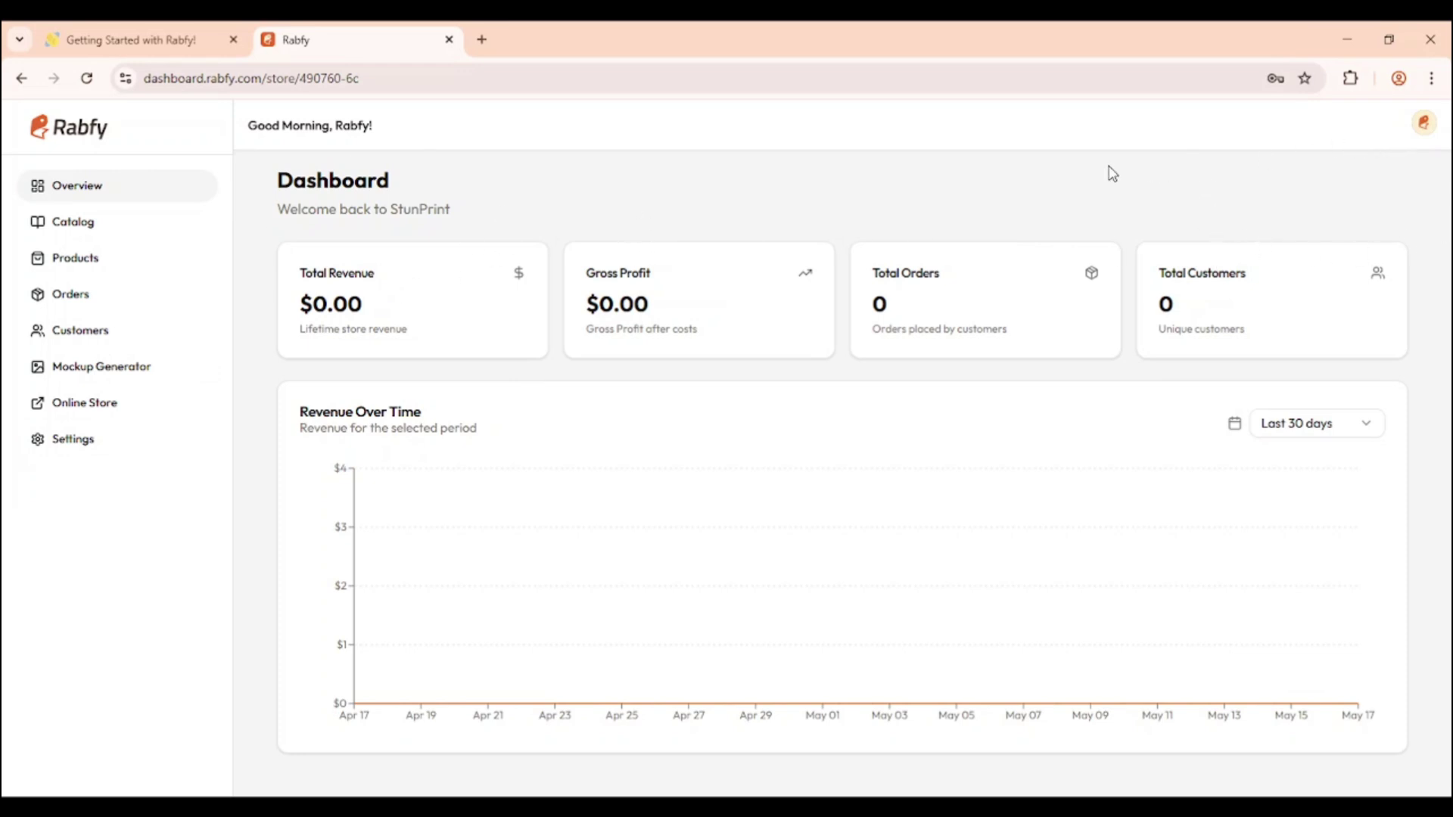
Look over the account options and the time periods offered for the Revenue Over Time chart
click(1424, 125)
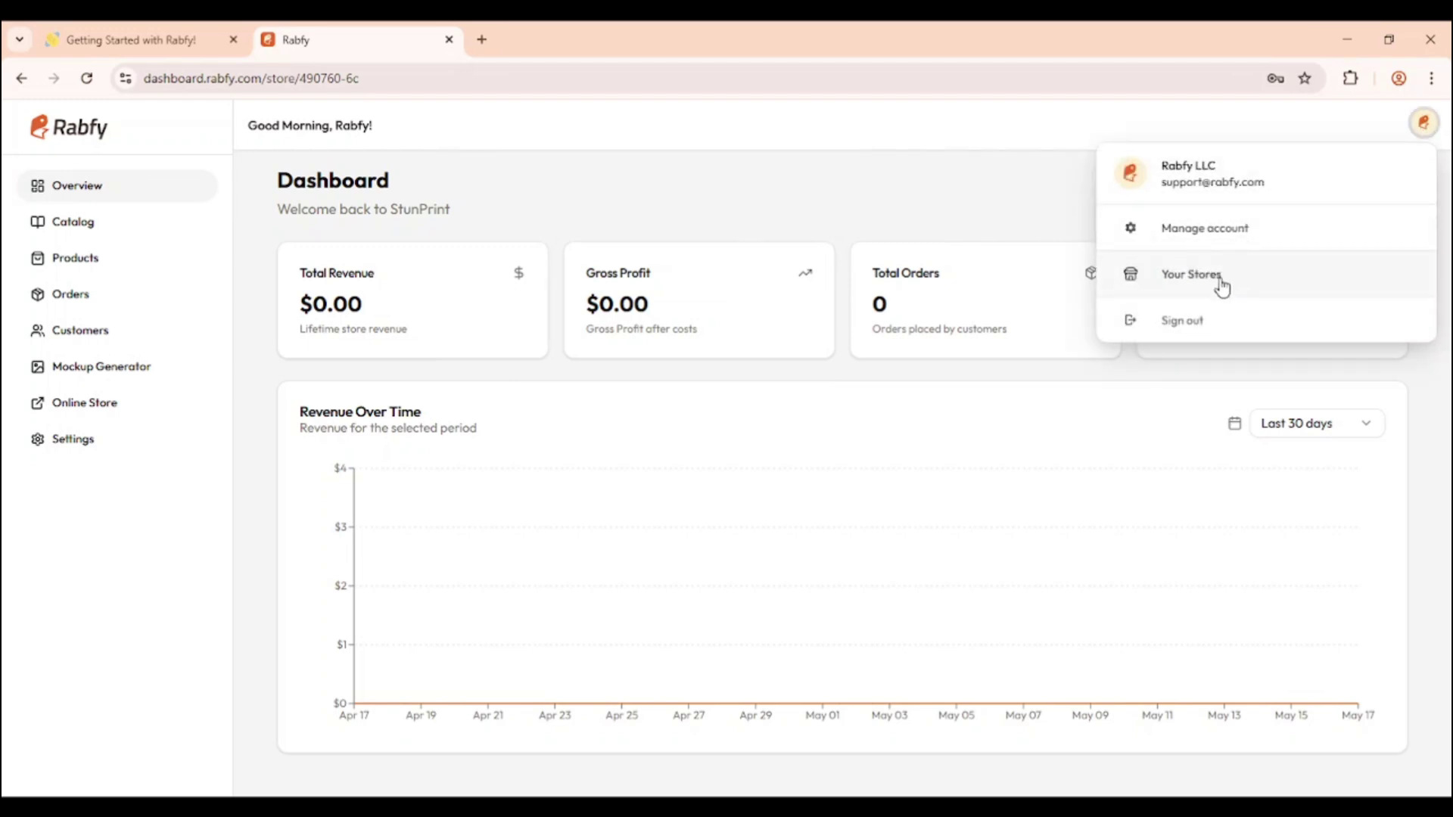
click(1010, 228)
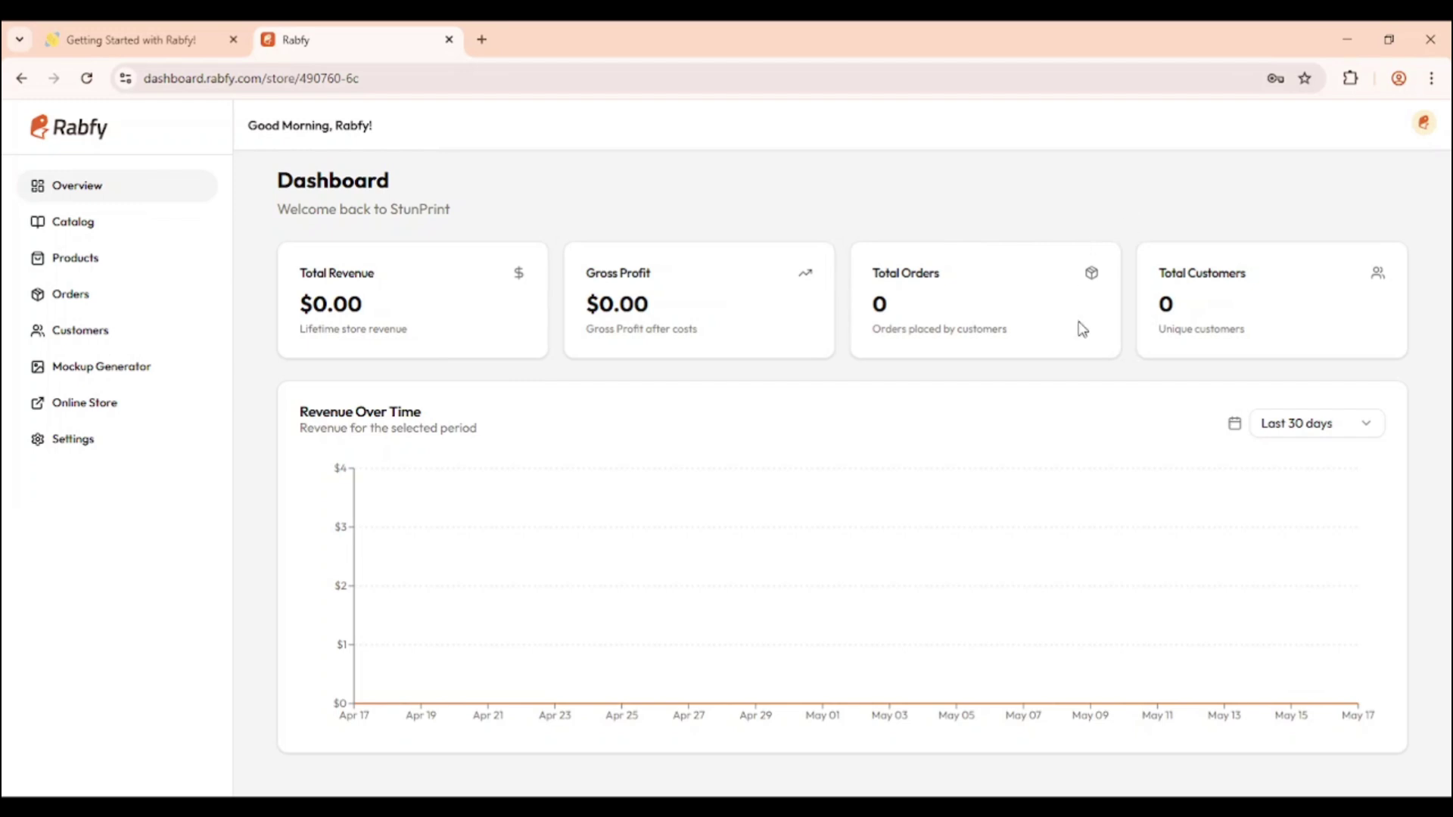
click(1300, 424)
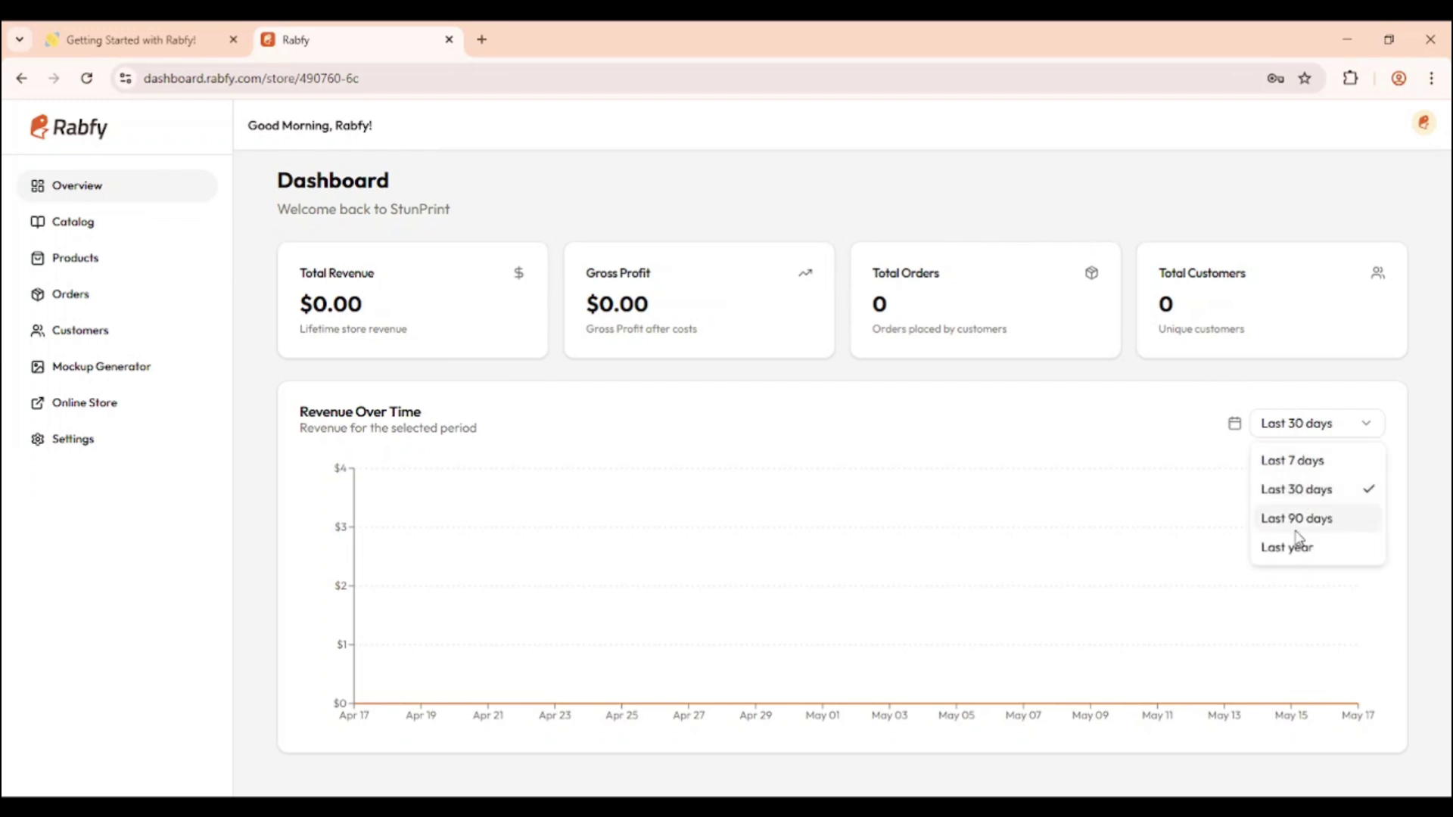
click(725, 526)
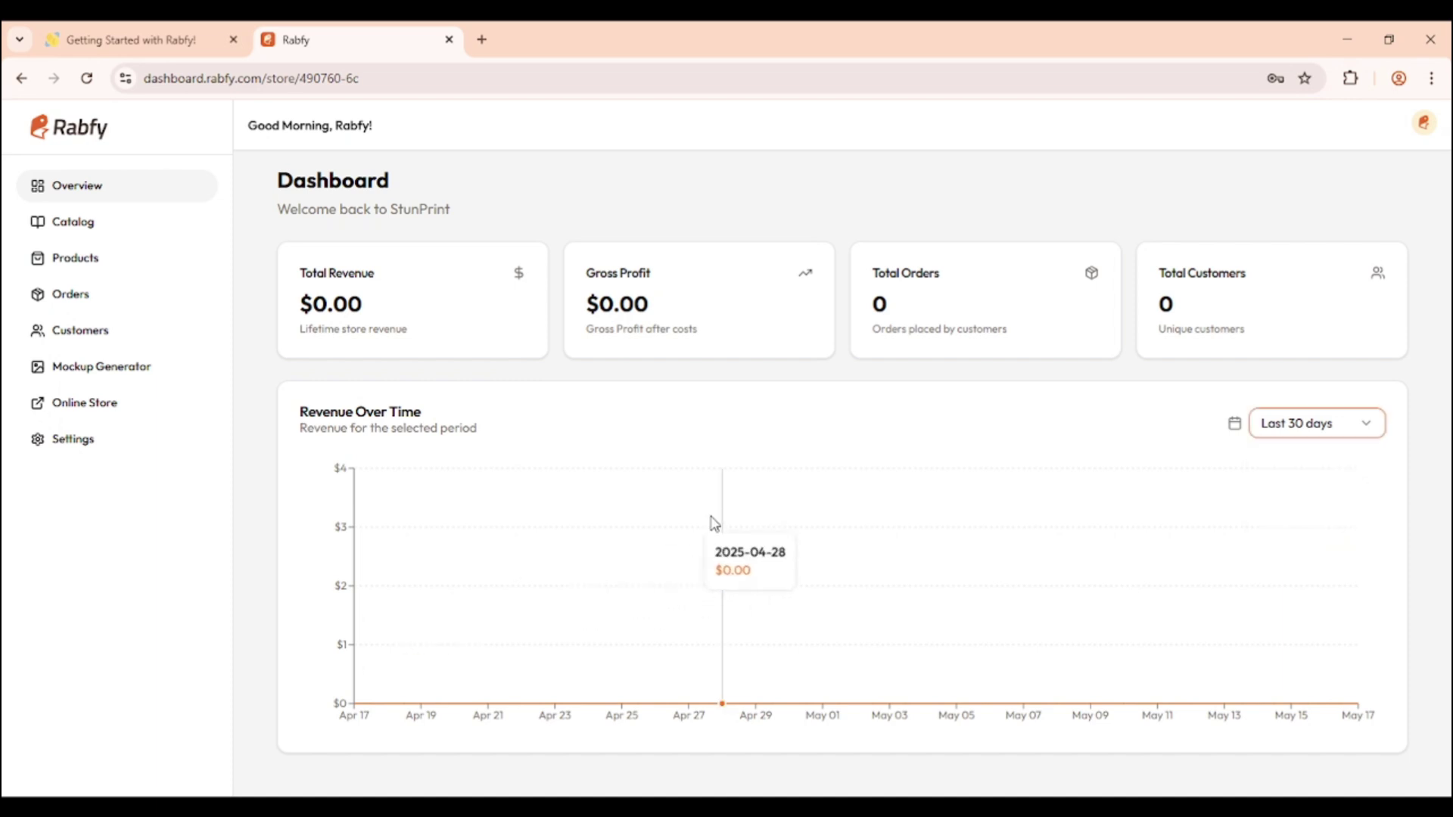
Browse the full product catalog, checking the available items with their base costs and shipping times
click(144, 224)
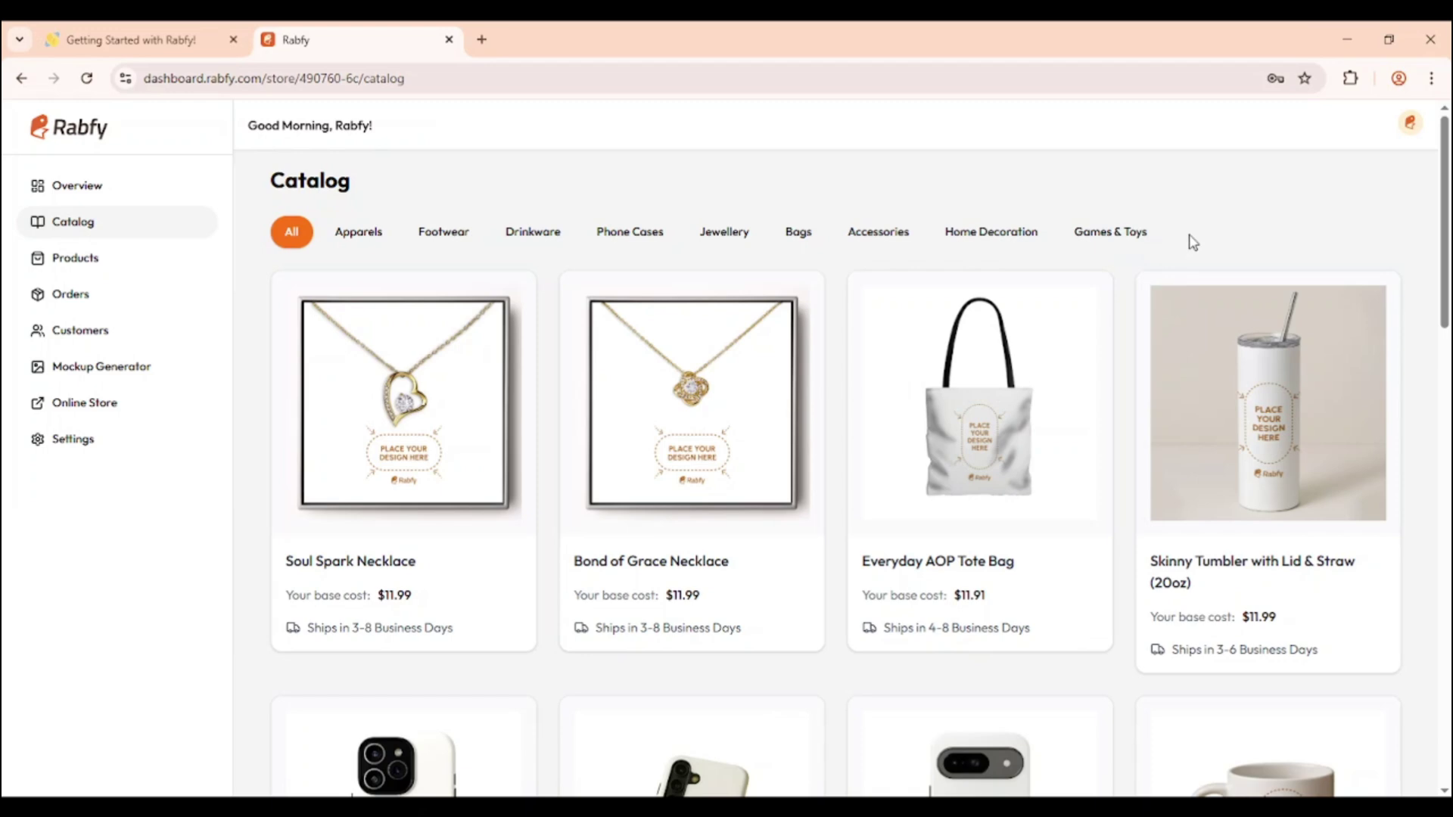
scroll(1190, 239, down, 4)
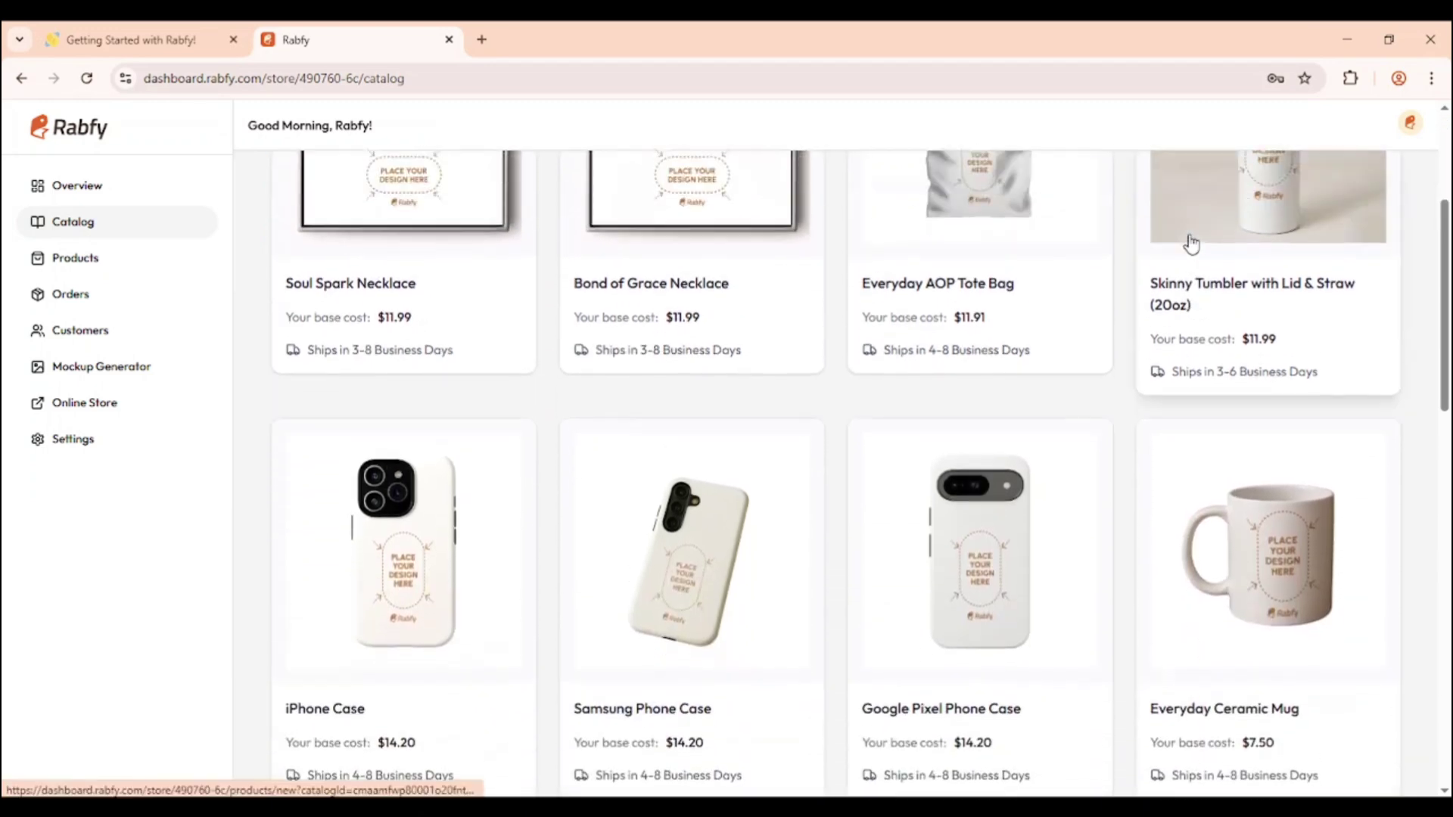
scroll(1192, 244, up, 4)
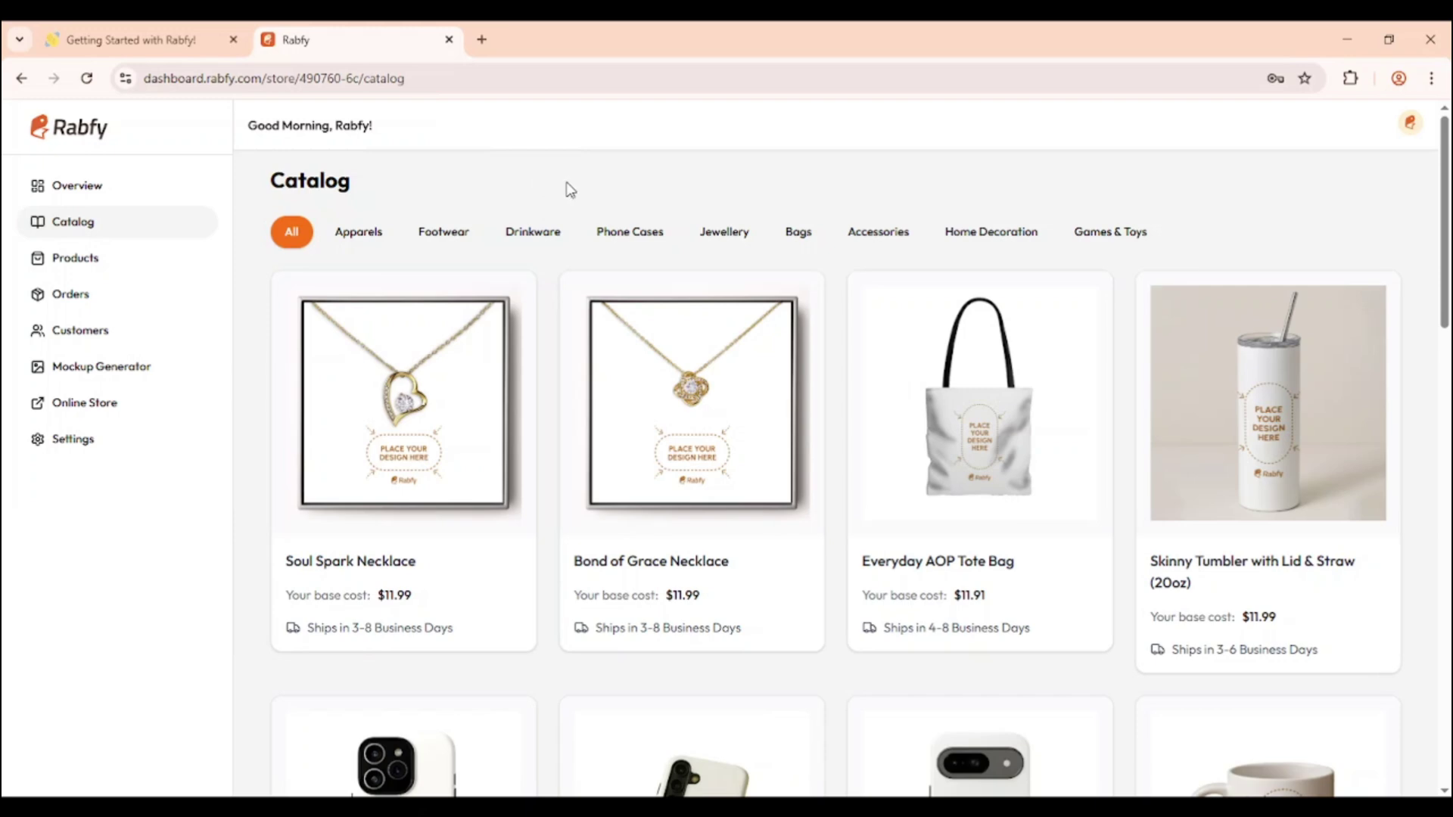
scroll(509, 473, down, 10)
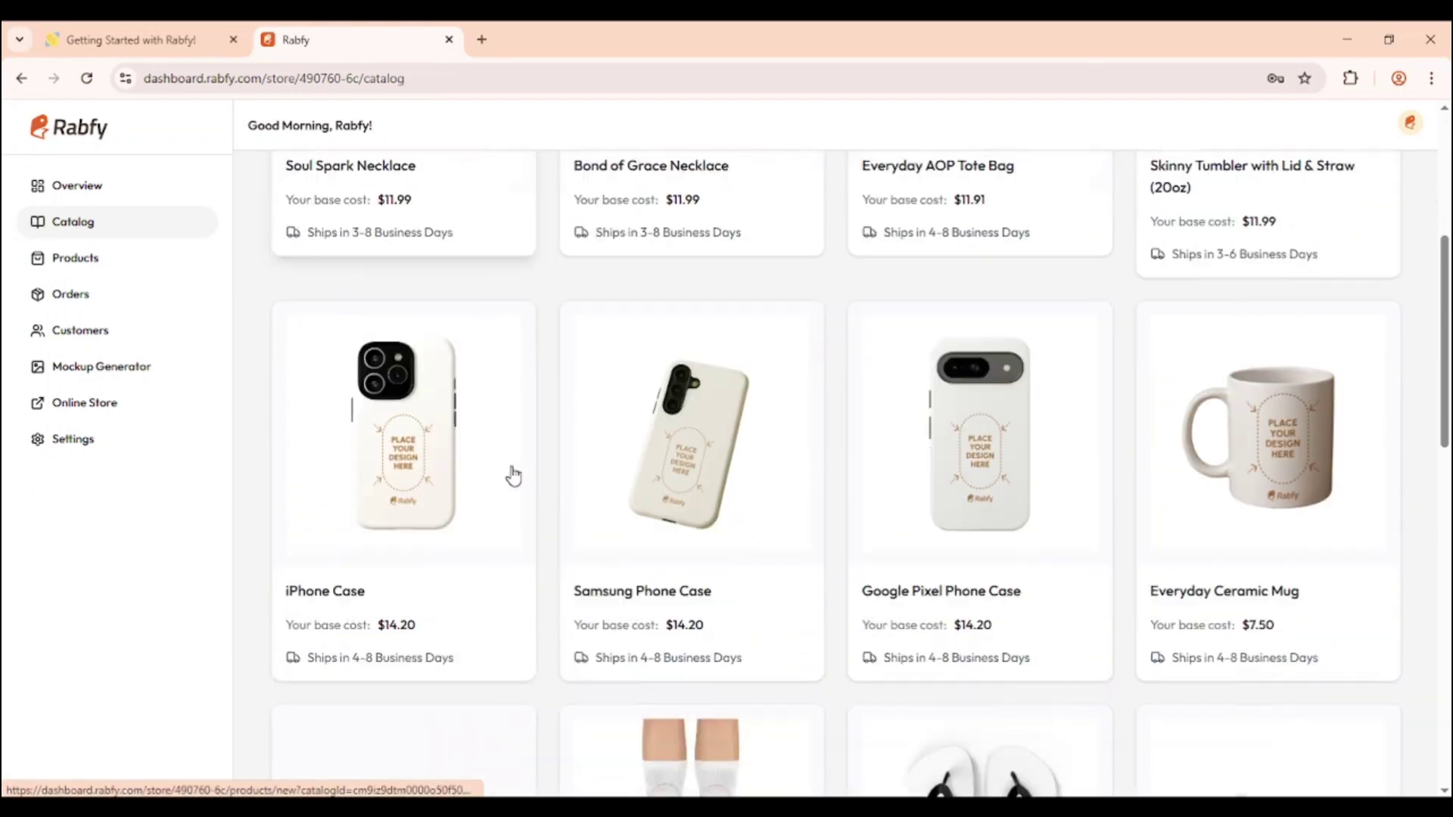
scroll(513, 476, up, 10)
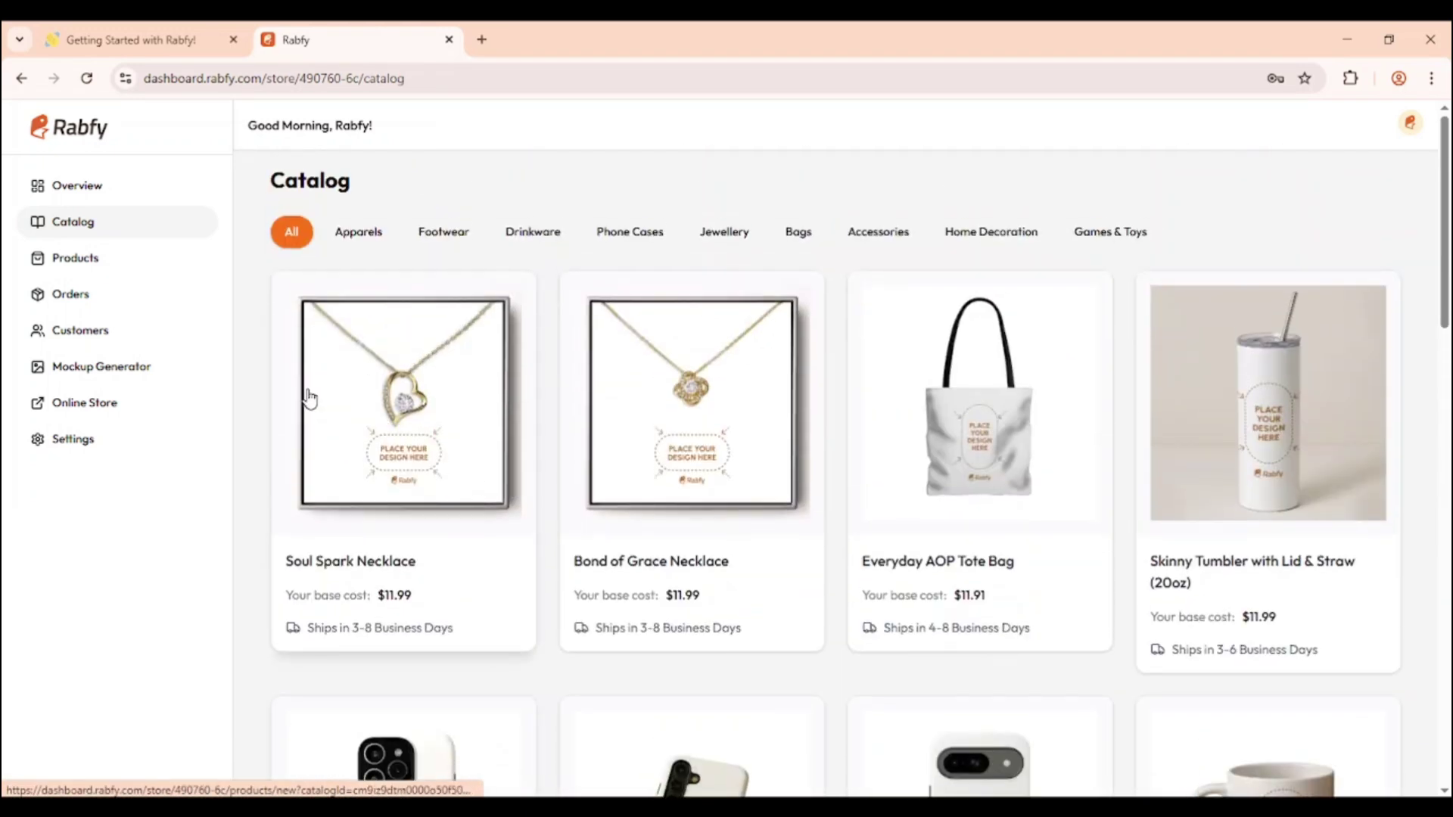
Look at the store's products and orders, filtering the orders by Order Received and restoring the view of all orders
click(72, 263)
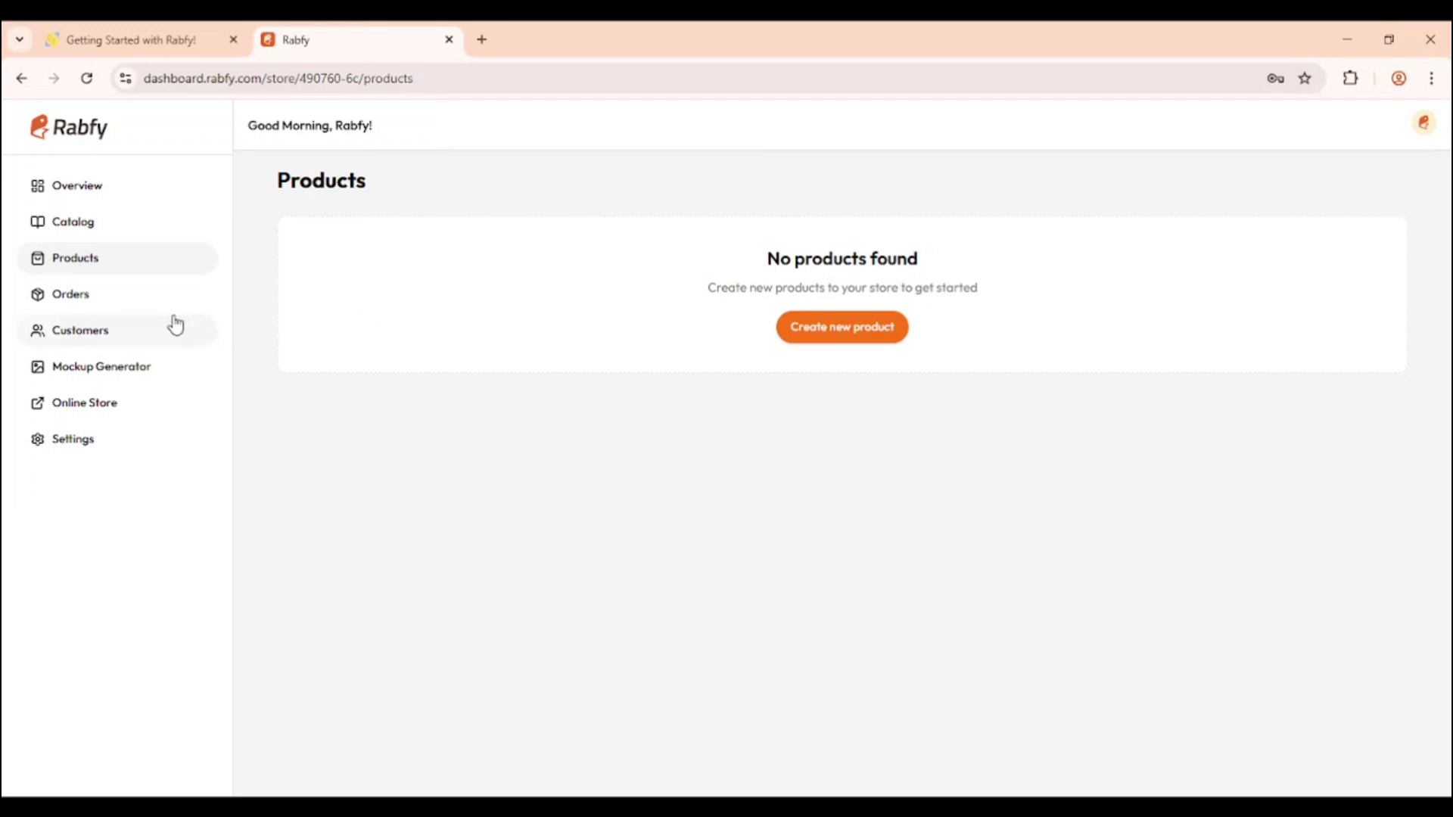
click(110, 303)
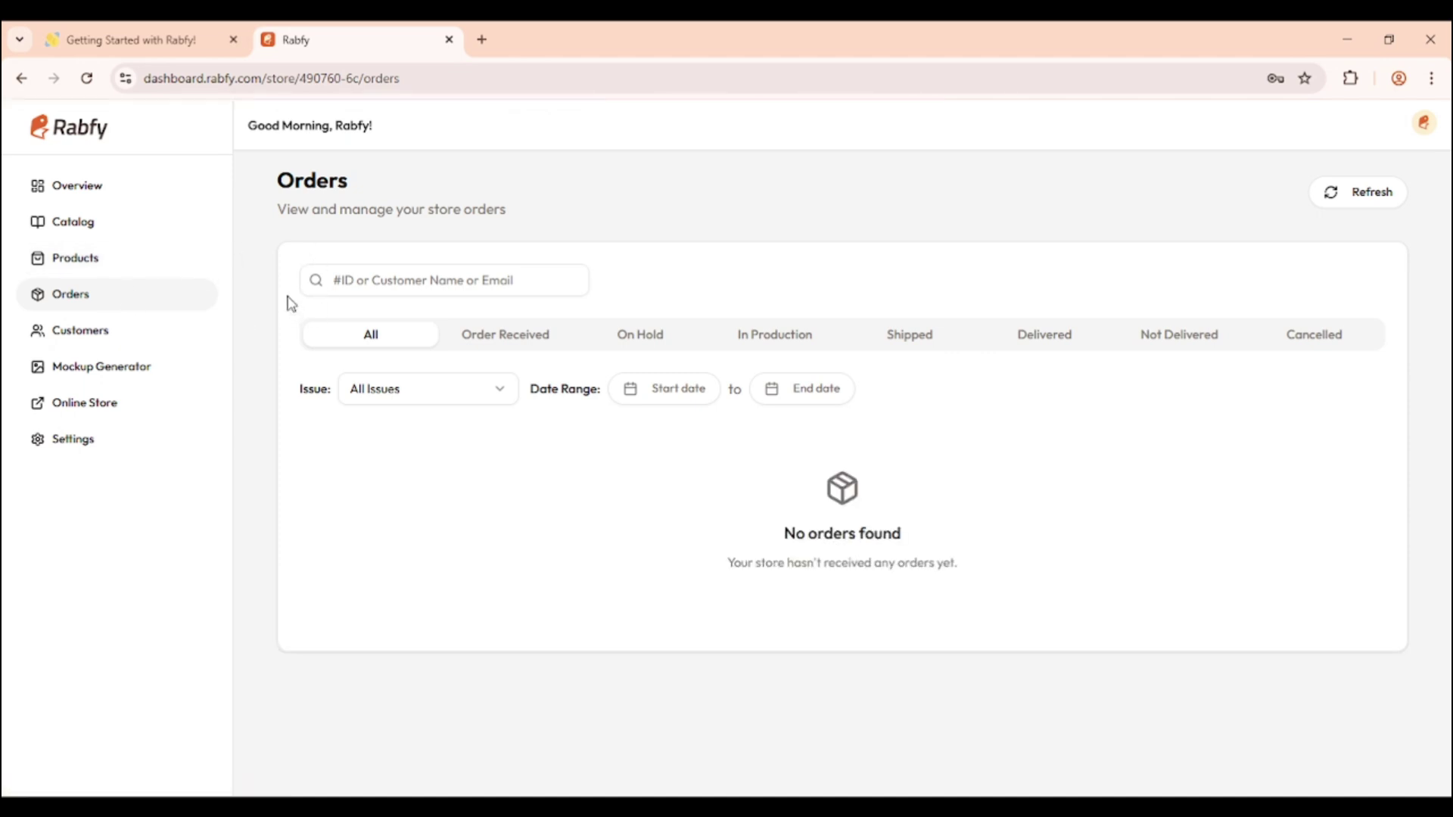
click(495, 348)
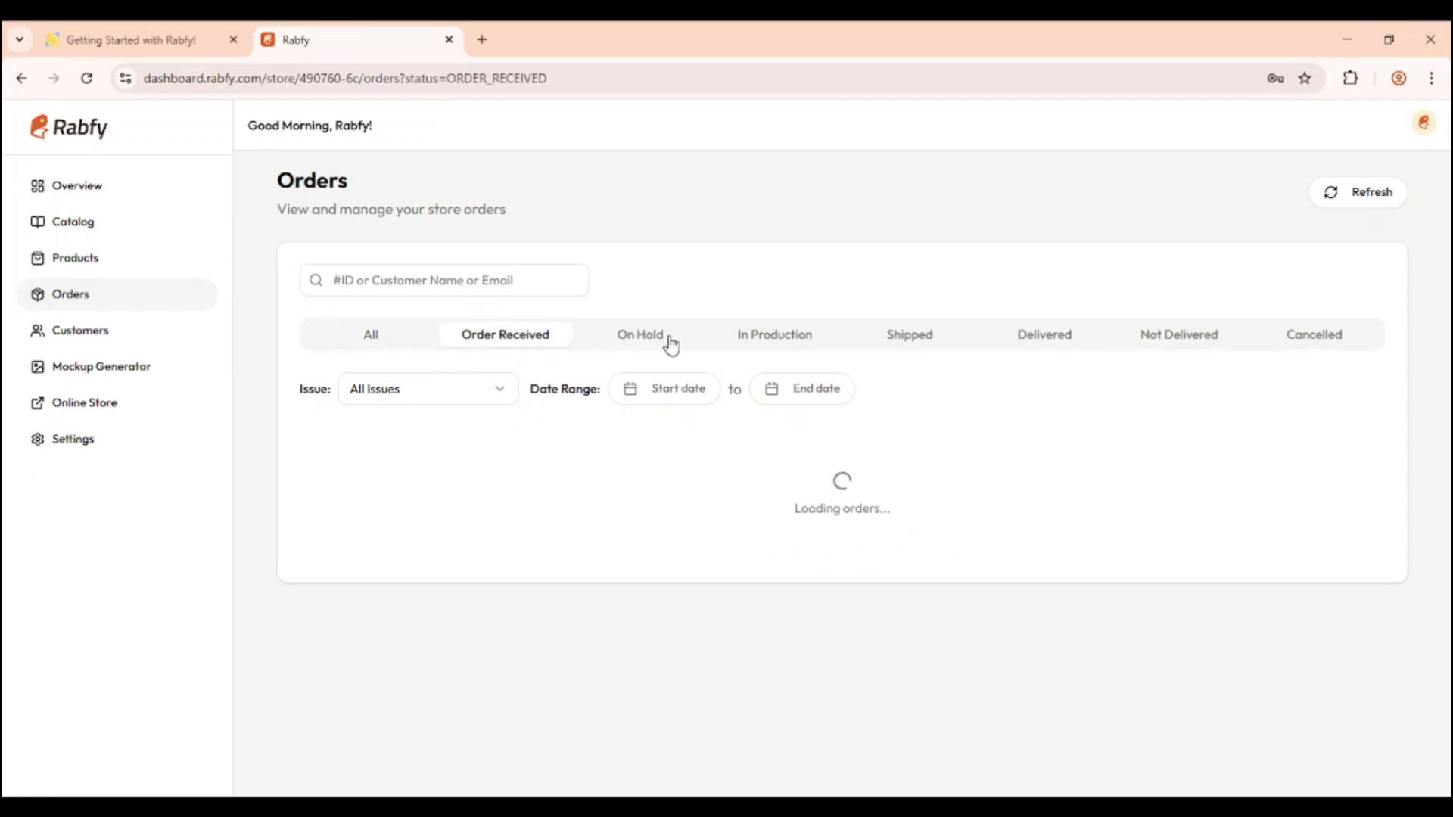
click(355, 342)
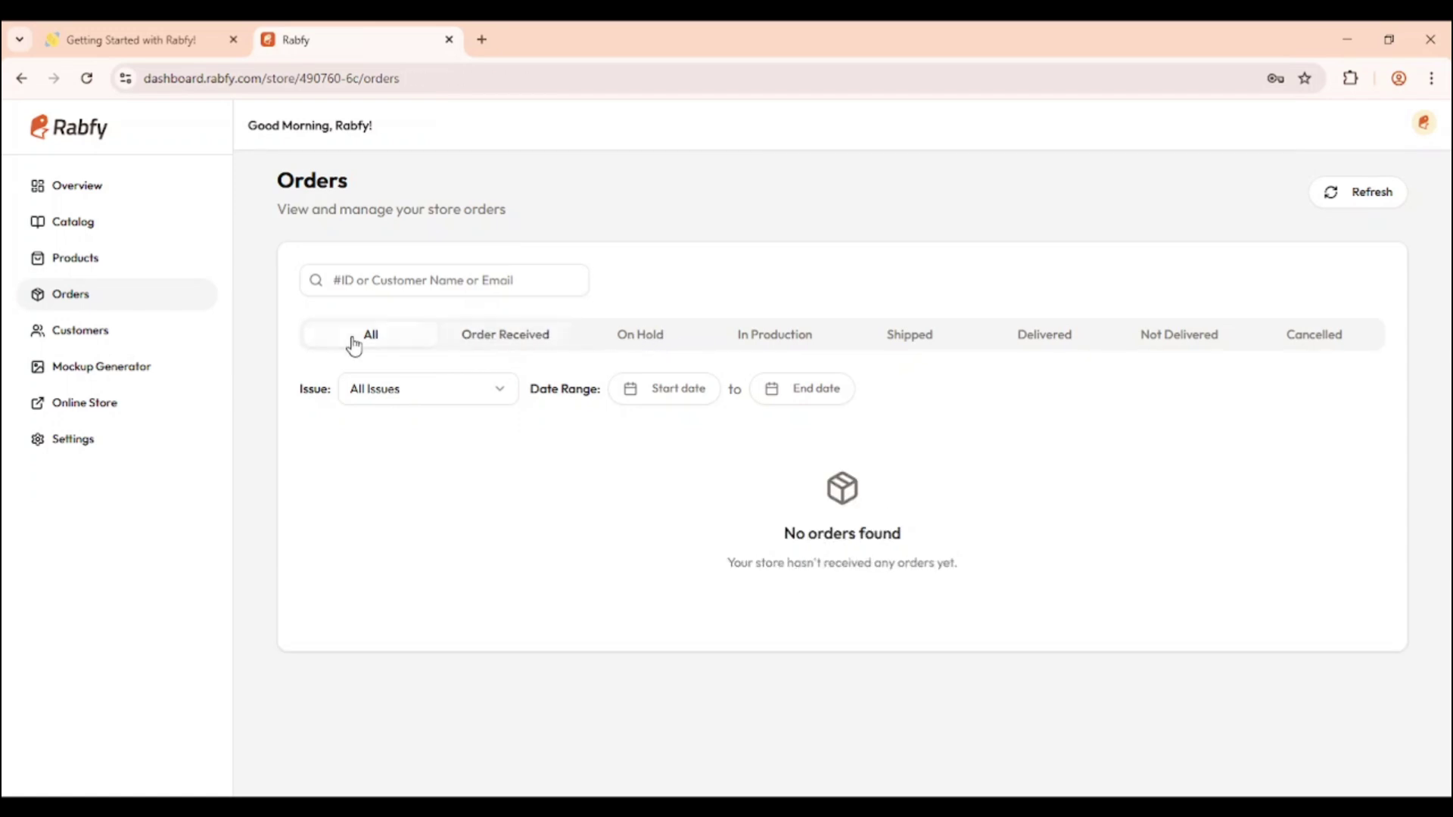
click(465, 282)
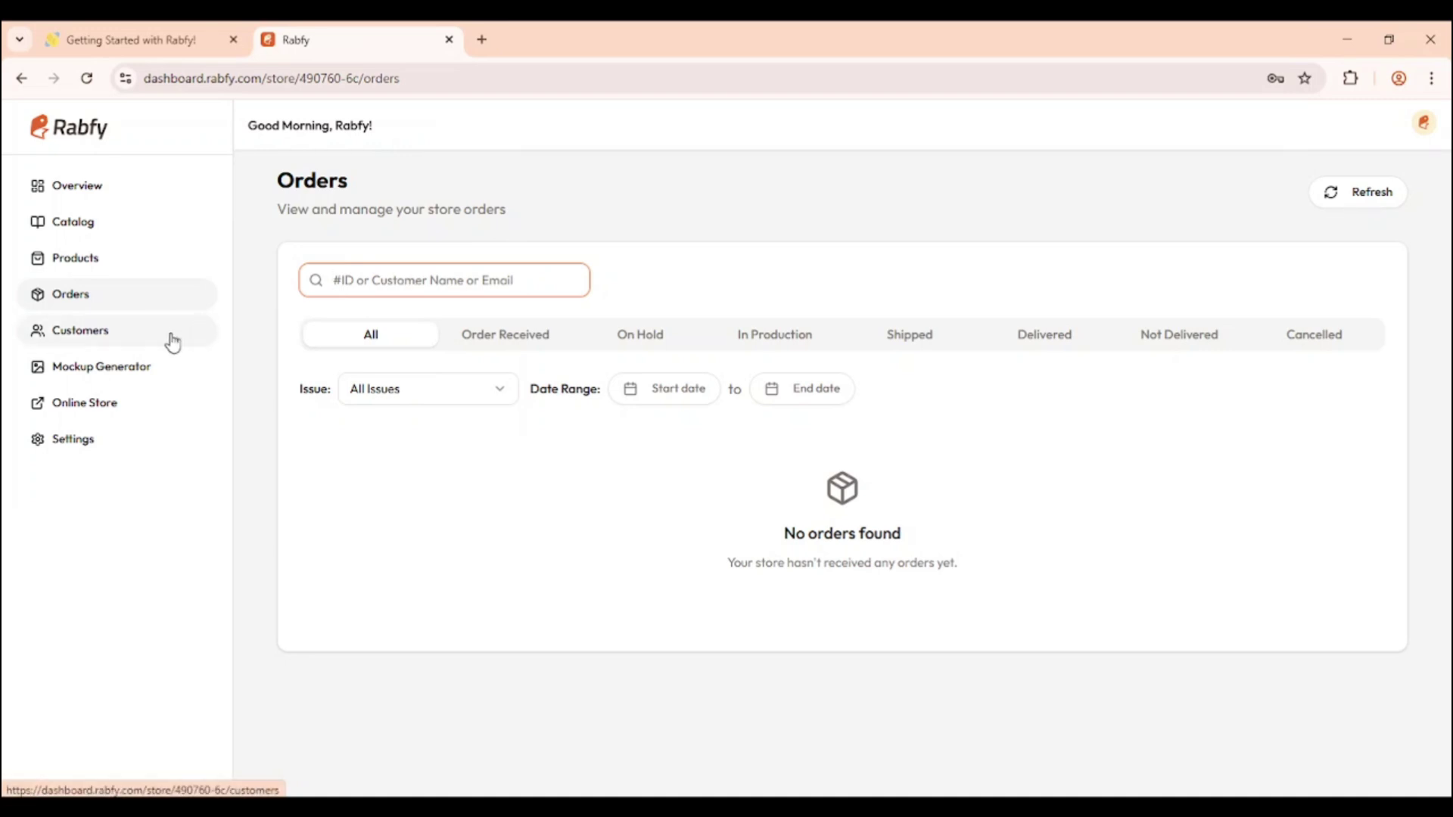
View the store's customer list, briefly revisiting the orders before returning to it
click(134, 342)
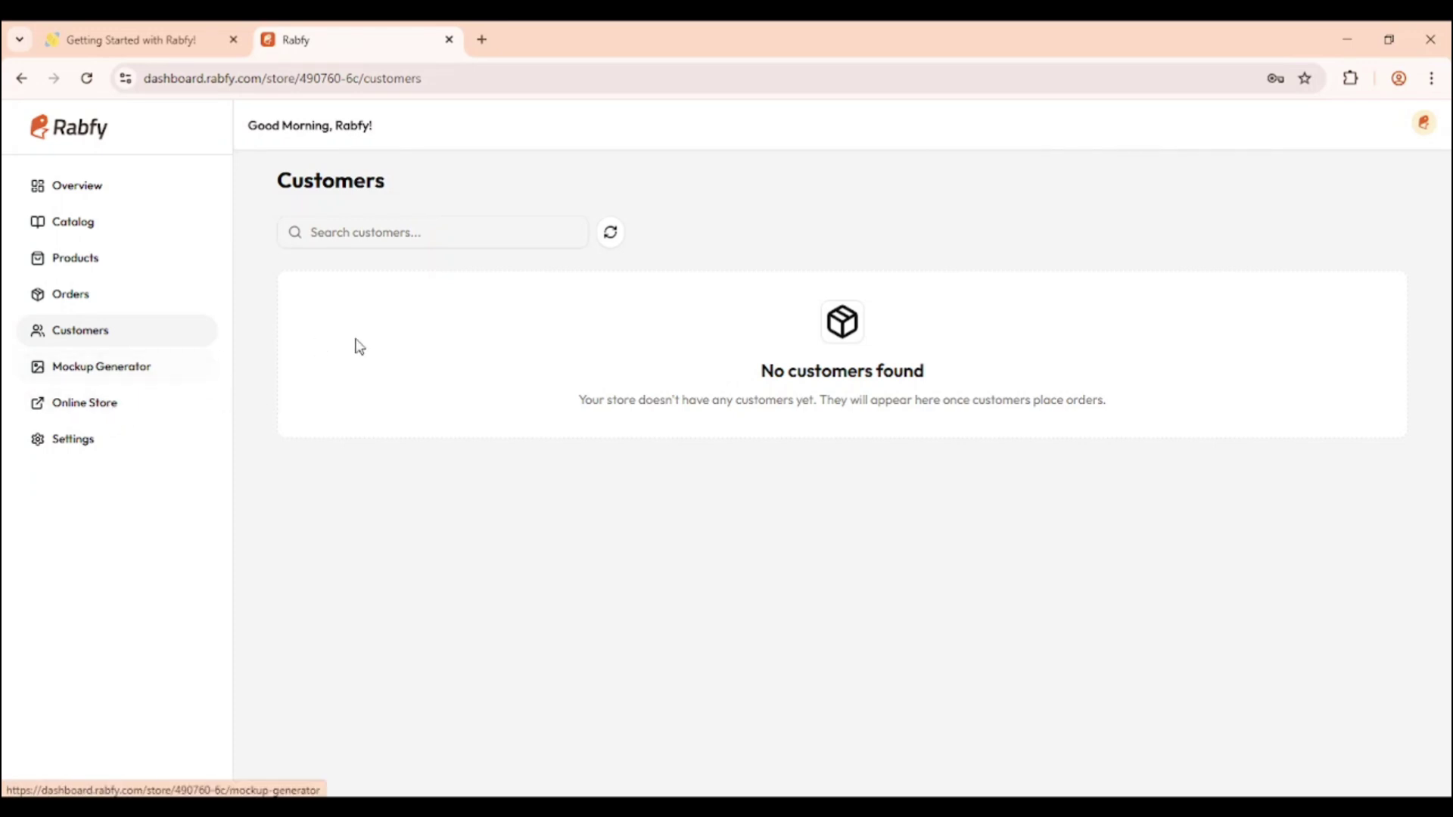
click(114, 300)
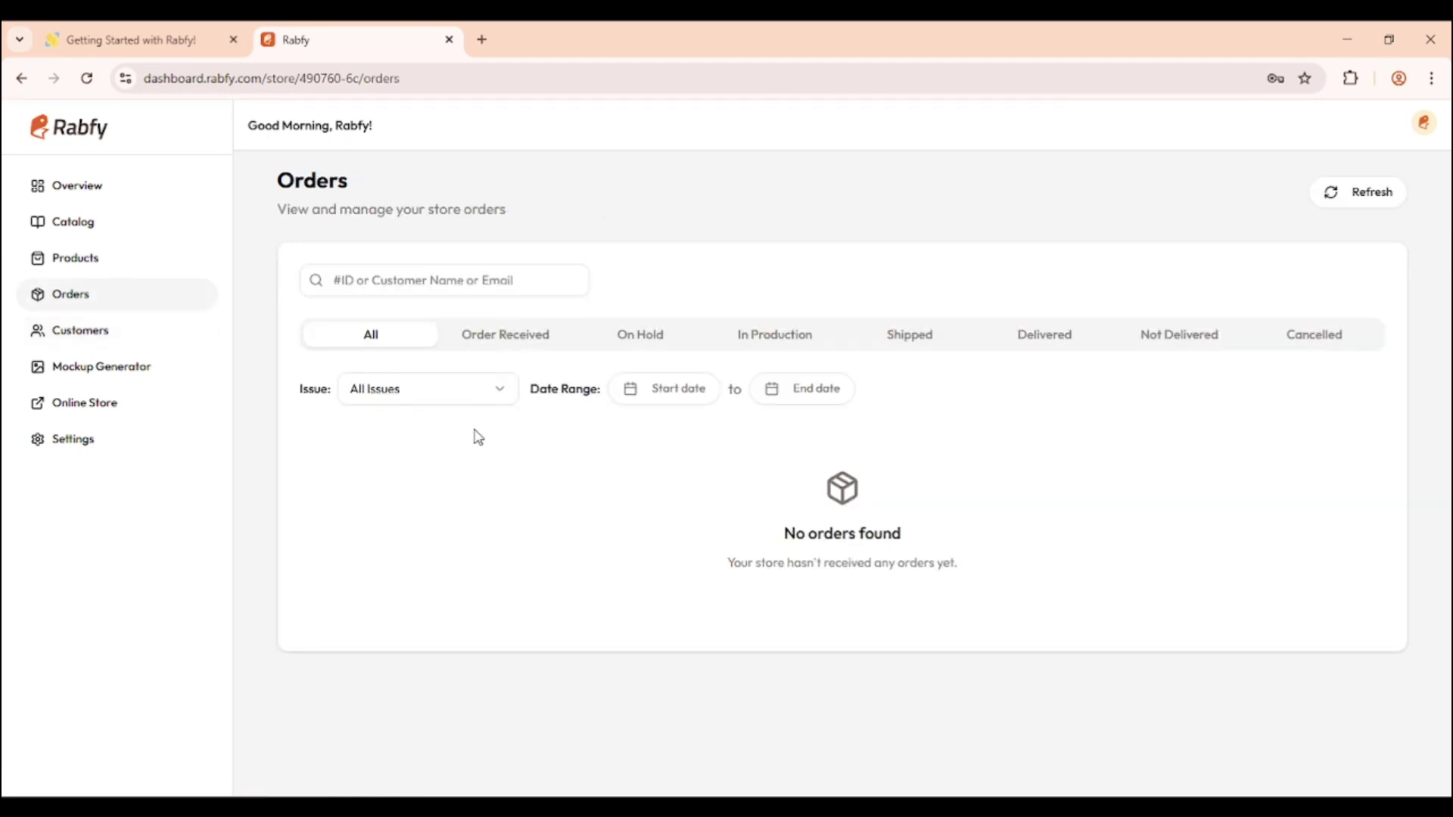
click(141, 337)
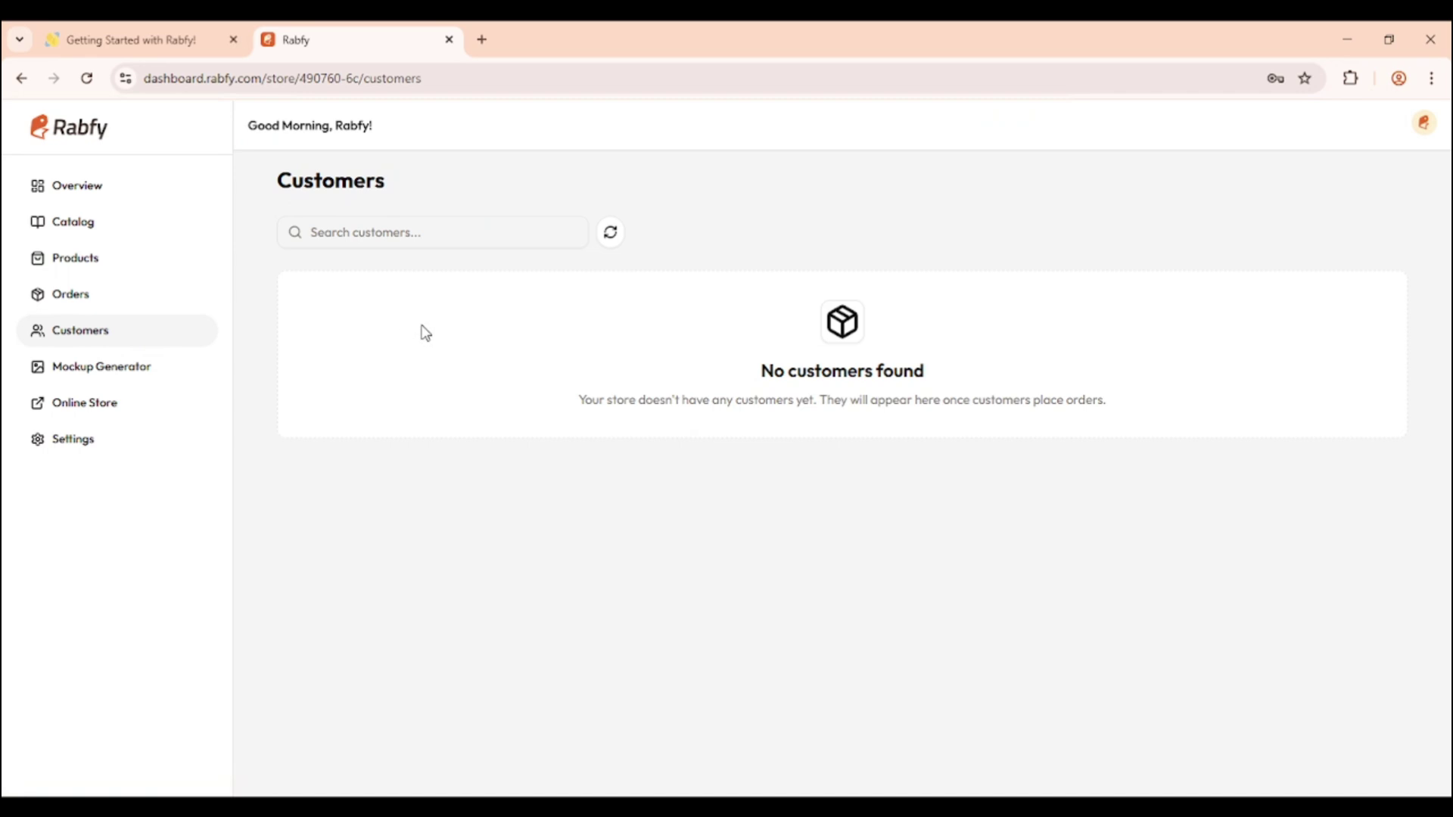
View the mockup collection in the Mockup Generator and preview the StunPrint online storefront, returning to the dashboard
click(141, 363)
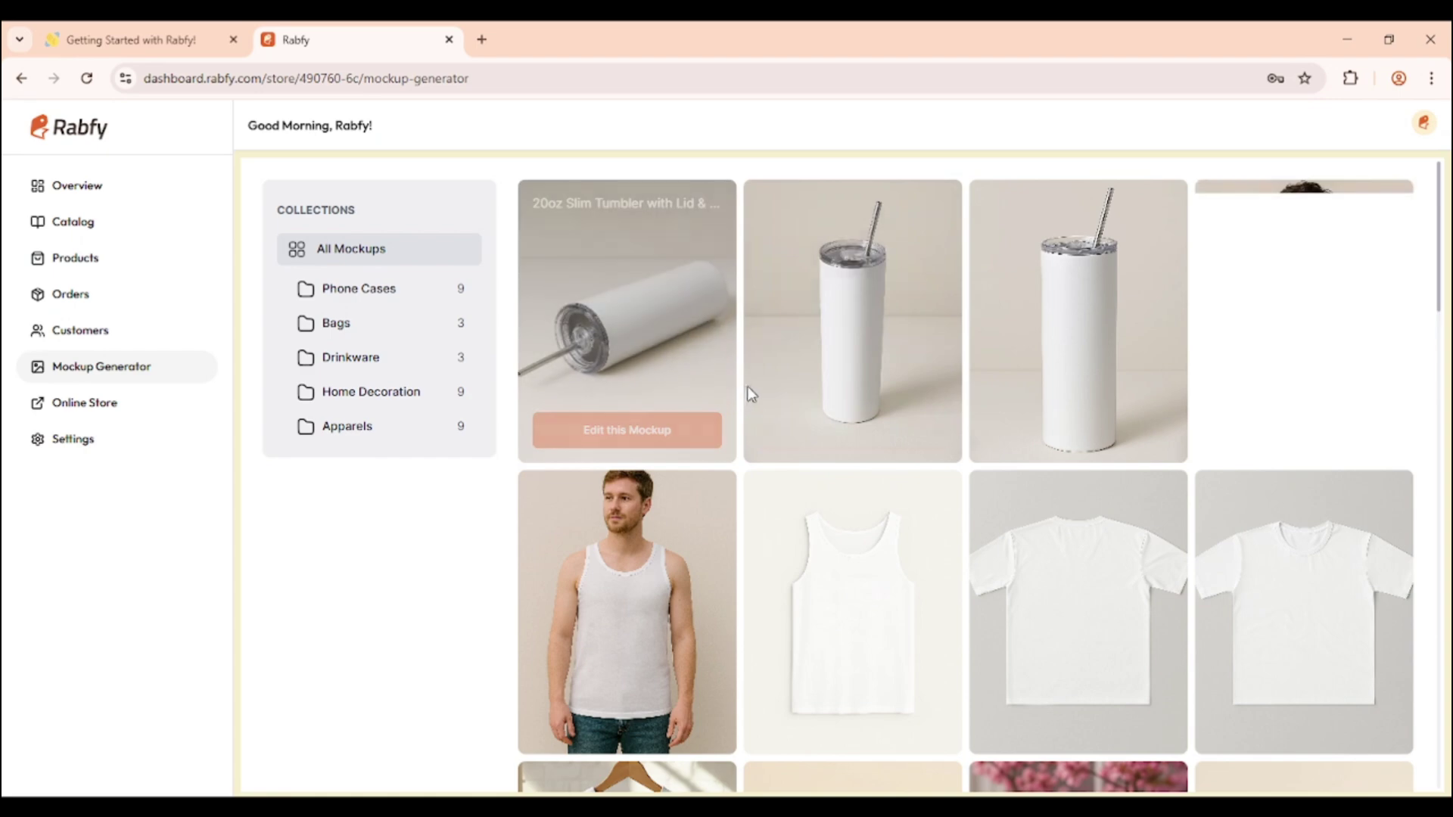
mouse_move(757, 395)
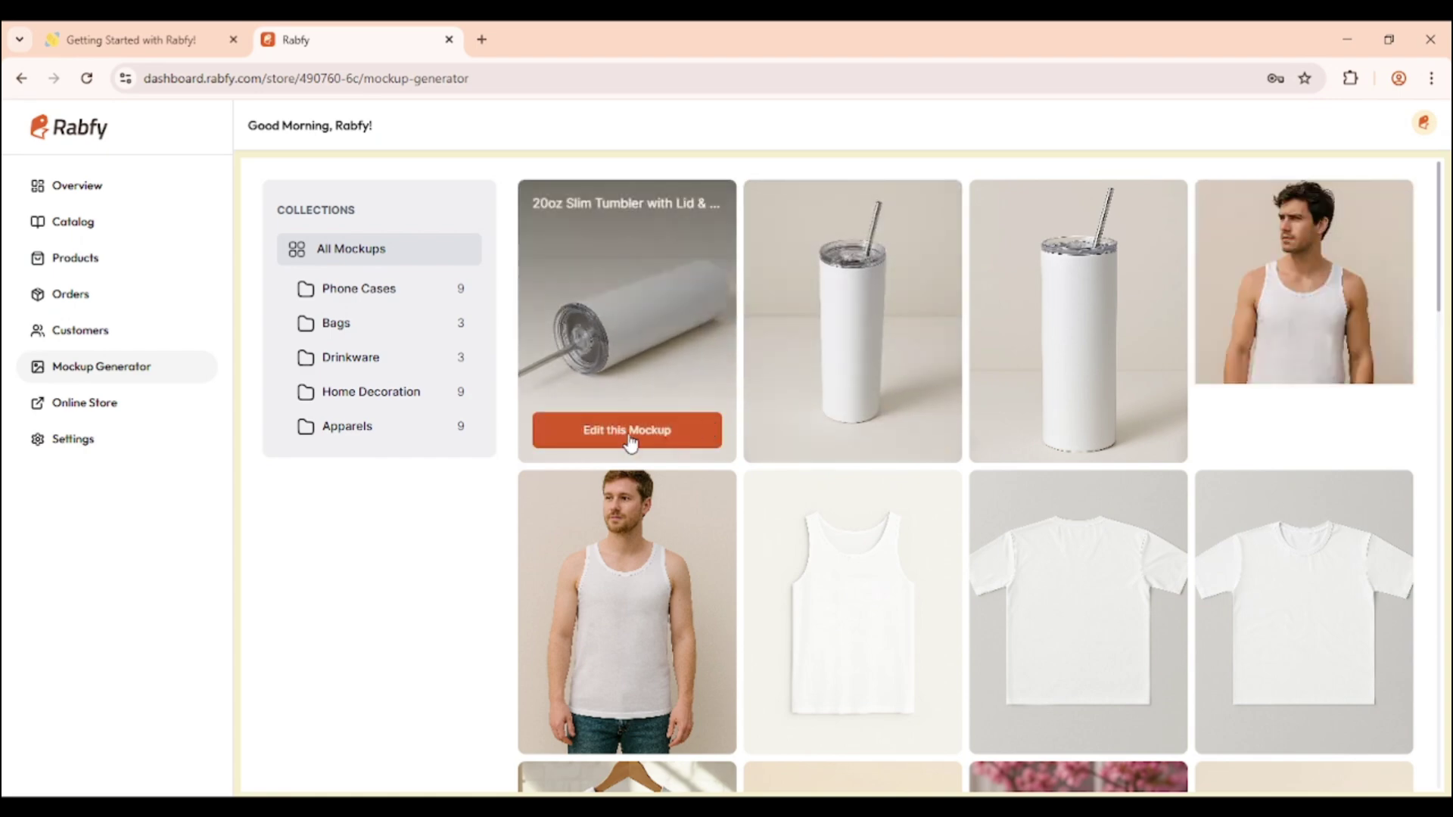
click(88, 405)
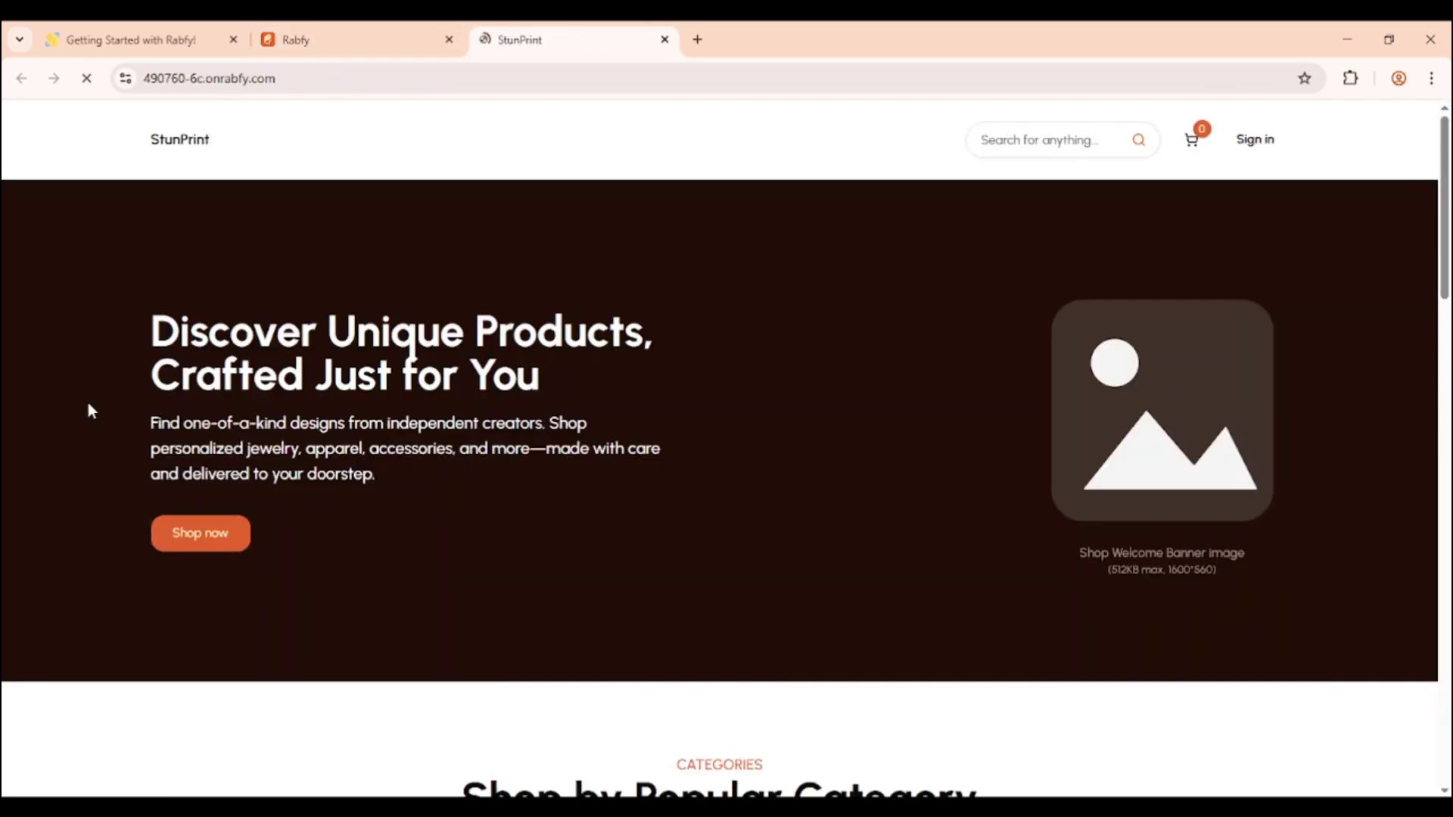
click(354, 27)
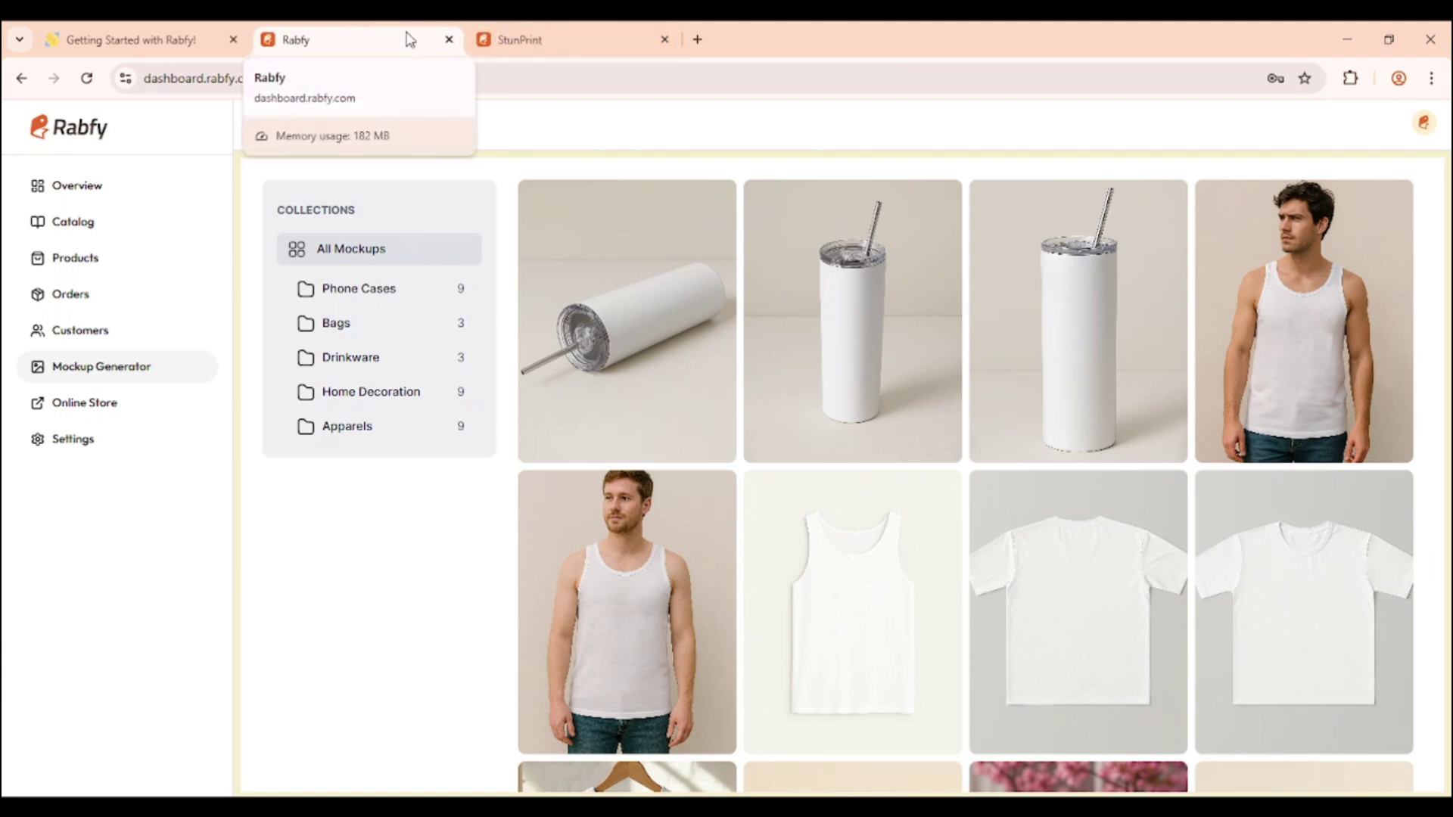
Review the store's general settings, from the store name to the logo and favicon uploads, and return to the overview
click(121, 437)
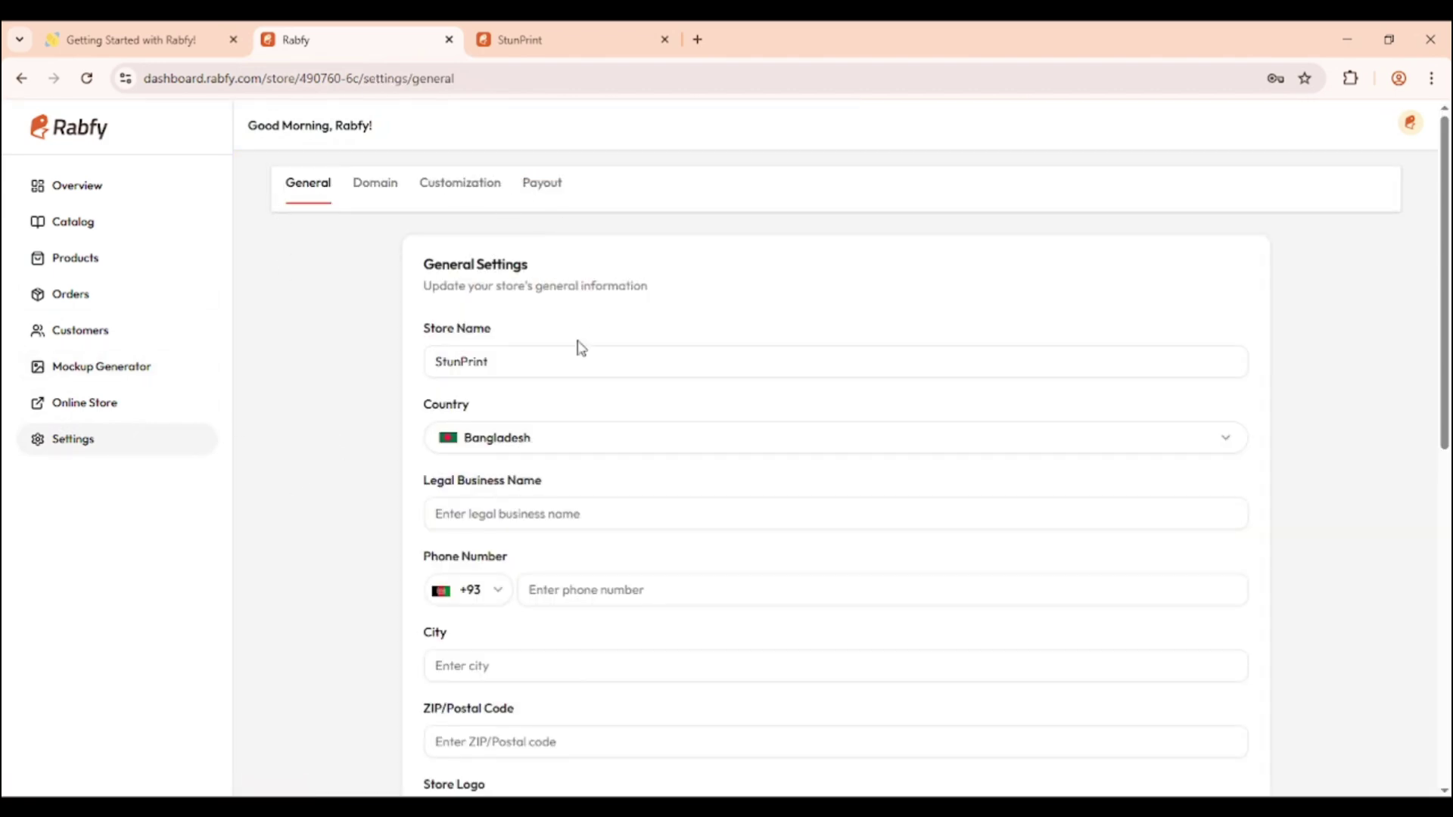
scroll(582, 348, down, 8)
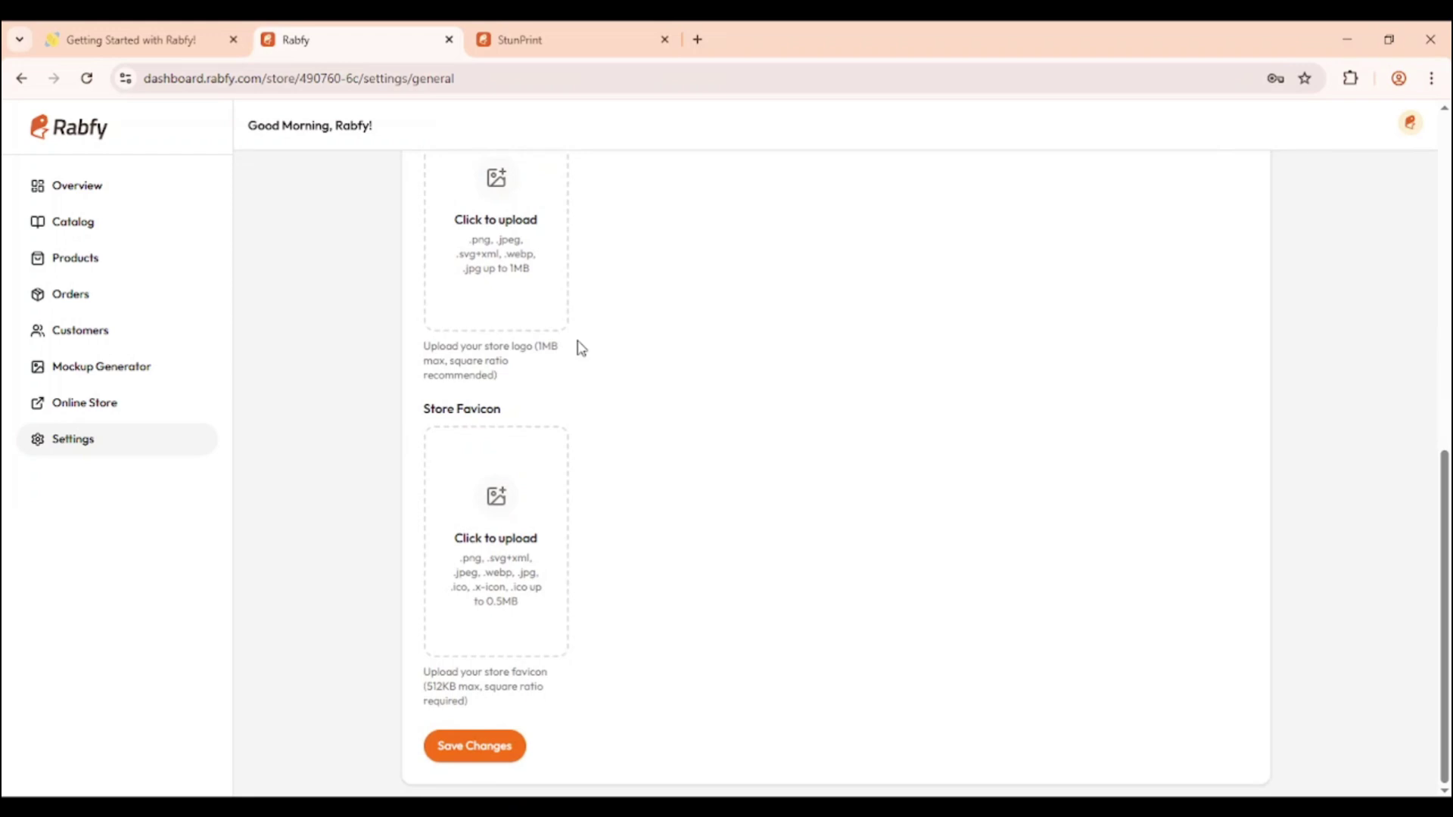
scroll(581, 348, up, 10)
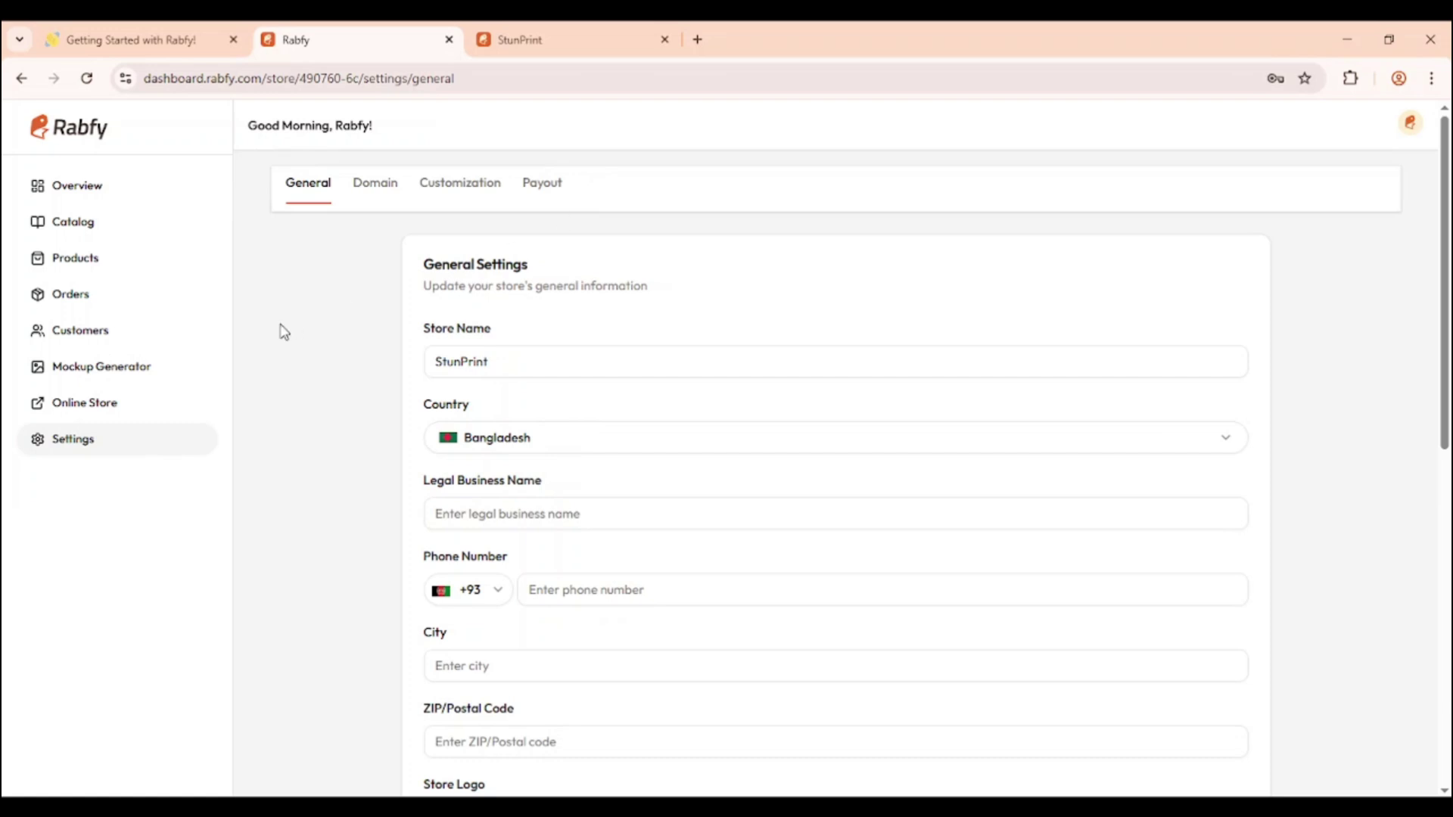
click(138, 187)
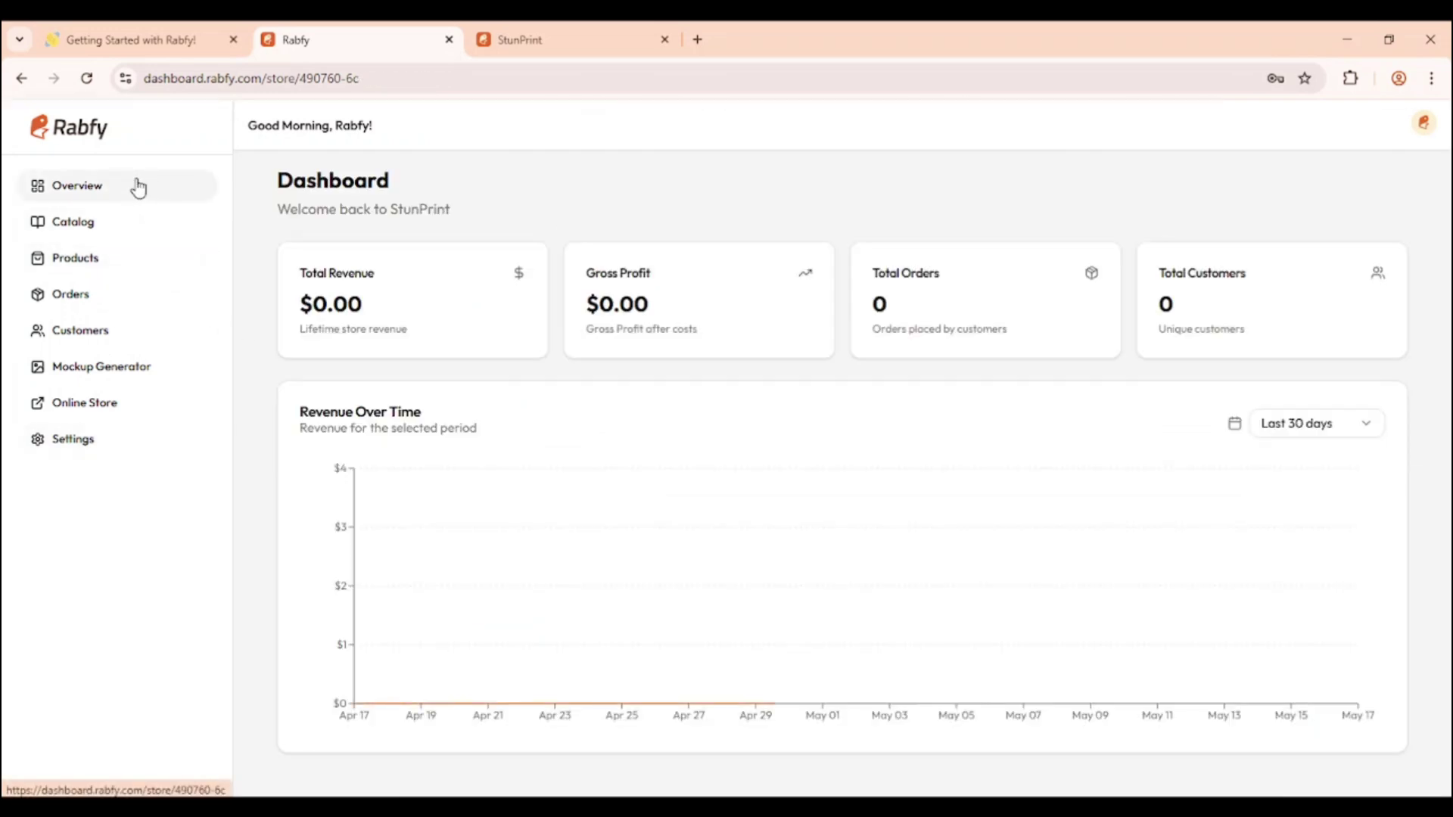